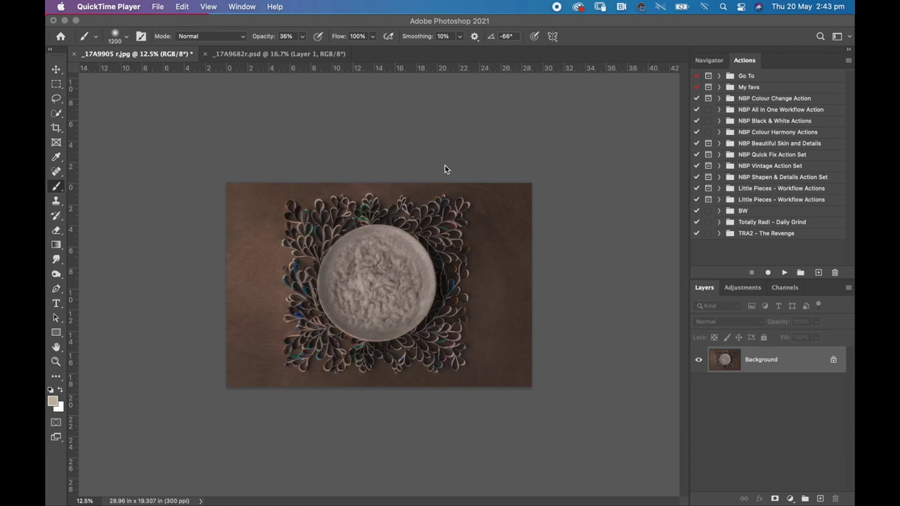
In the open _17A9682r.psd photo, draw a loose freehand Lasso selection around the baby, wrap and surrounding pink blanket
click(392, 150)
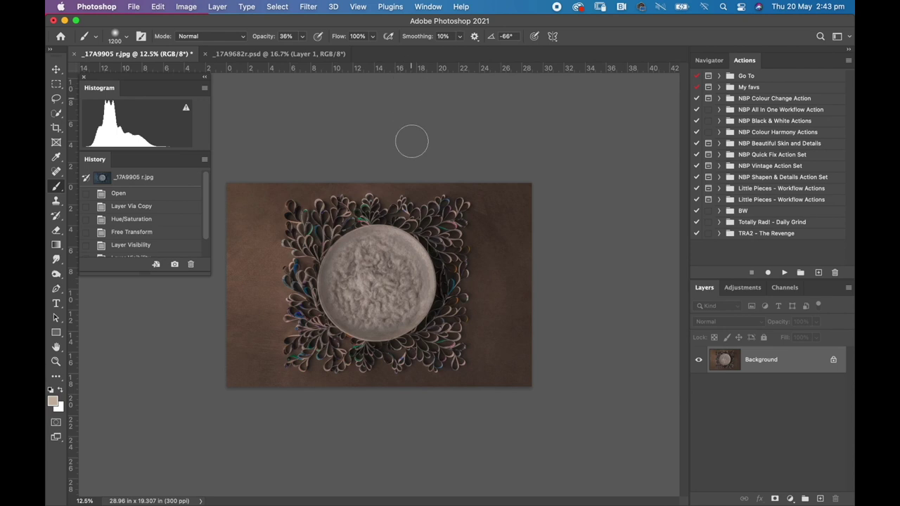
click(258, 56)
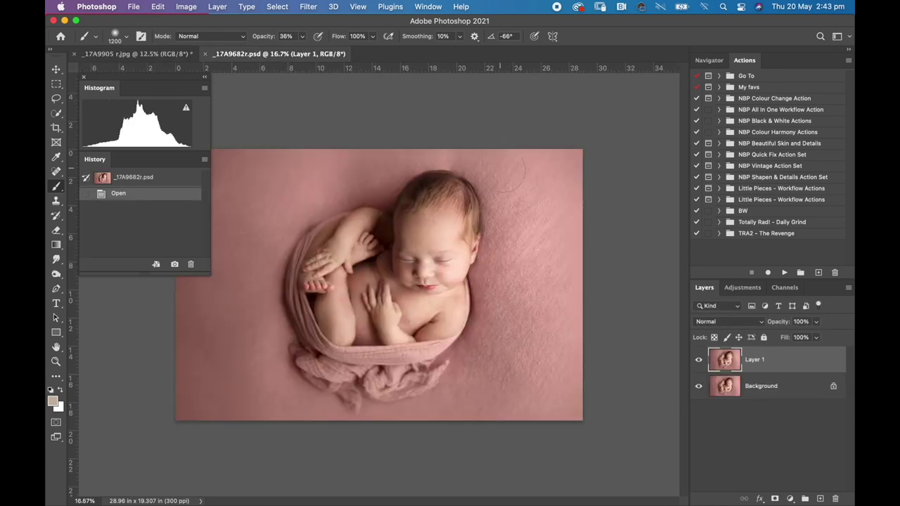
click(57, 99)
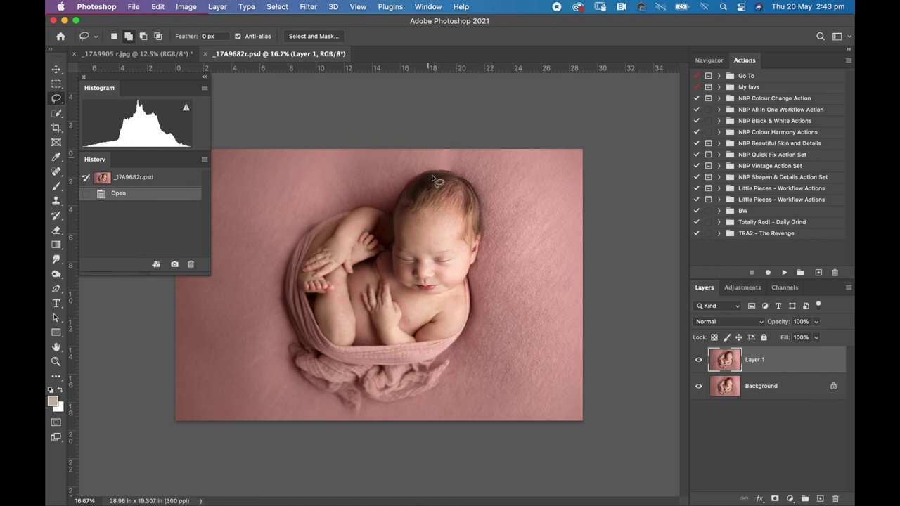
mouse_move(428, 163)
mouse_down()
mouse_move(287, 220)
mouse_move(257, 249)
mouse_move(236, 288)
mouse_move(241, 342)
mouse_move(278, 398)
mouse_move(348, 414)
mouse_move(416, 411)
mouse_move(465, 380)
mouse_move(512, 289)
mouse_move(521, 223)
mouse_move(493, 178)
mouse_move(456, 157)
mouse_move(367, 159)
mouse_move(293, 201)
mouse_move(249, 250)
mouse_move(413, 253)
mouse_up()
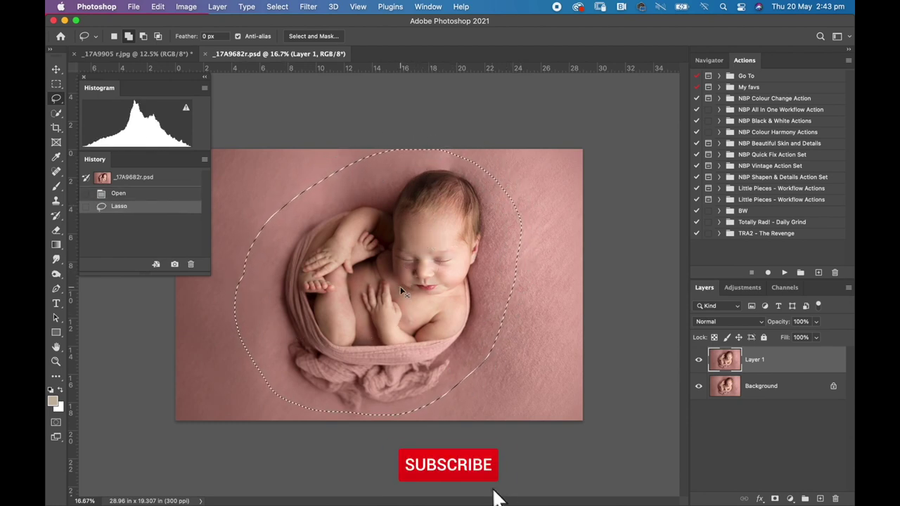
Copy the selected baby and paste it into the _17A9905 r.jpg bowl backdrop as a new layer
key(super+c)
click(144, 55)
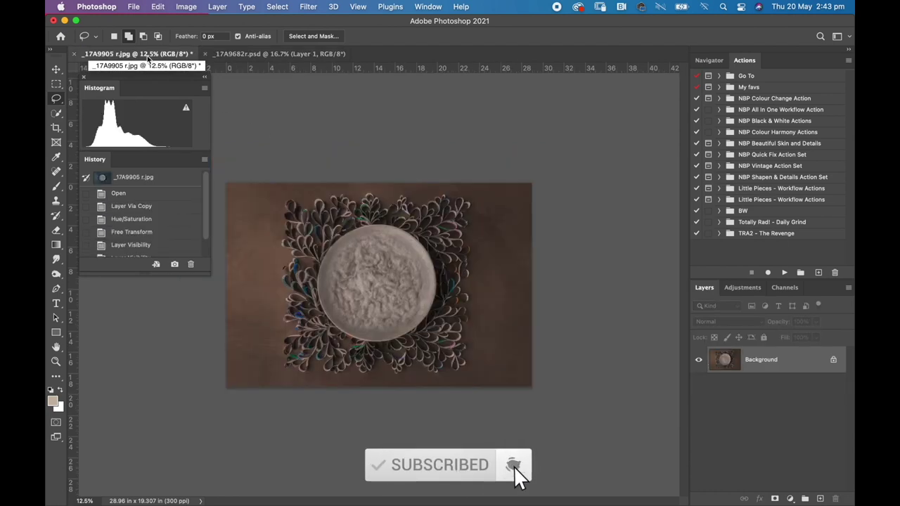
key(super+v)
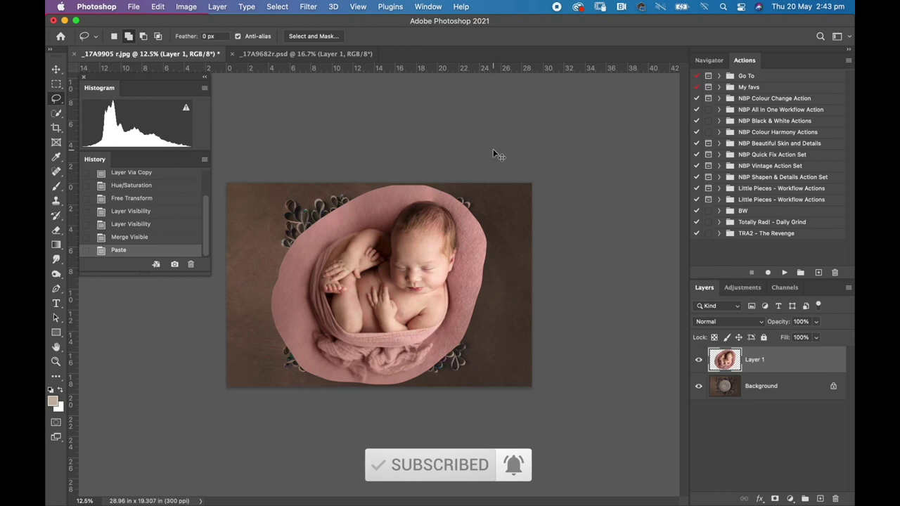
key(super+equal)
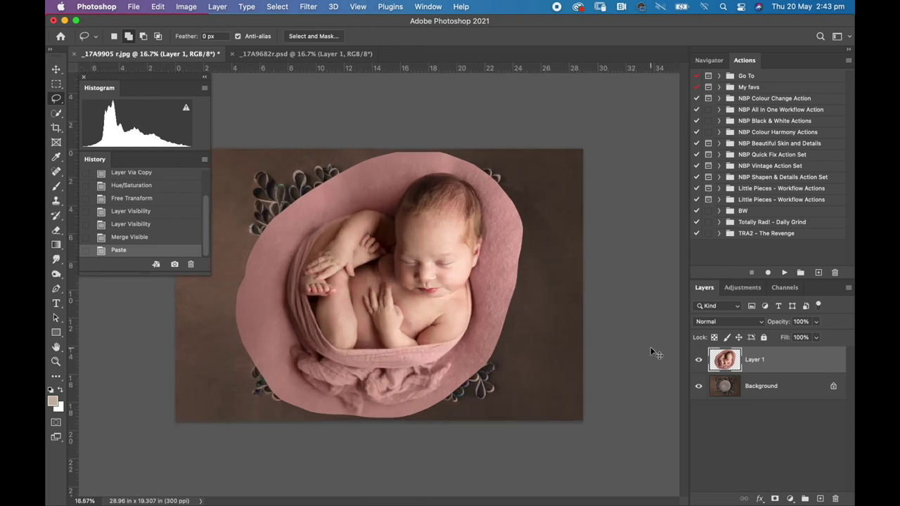
Lower the pasted baby layer's opacity to 47% so the bowl shows through
click(815, 322)
click(792, 337)
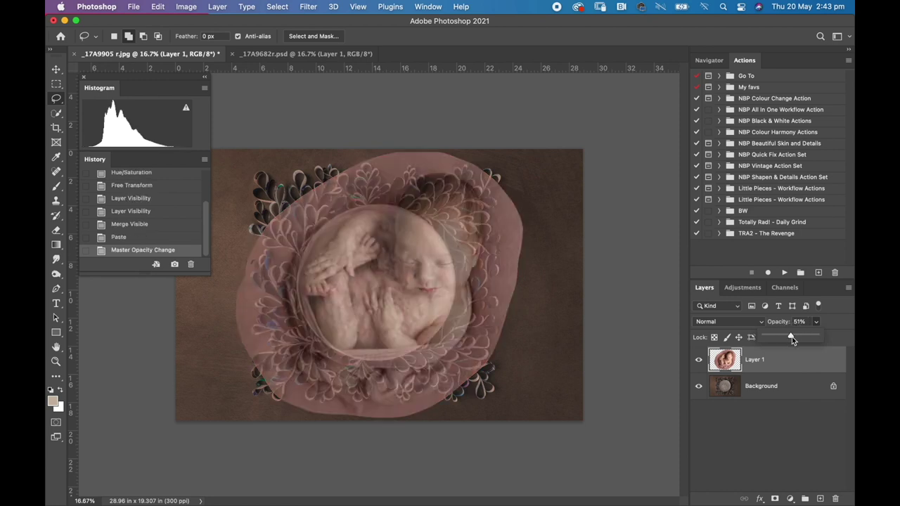
drag(792, 336, 789, 342)
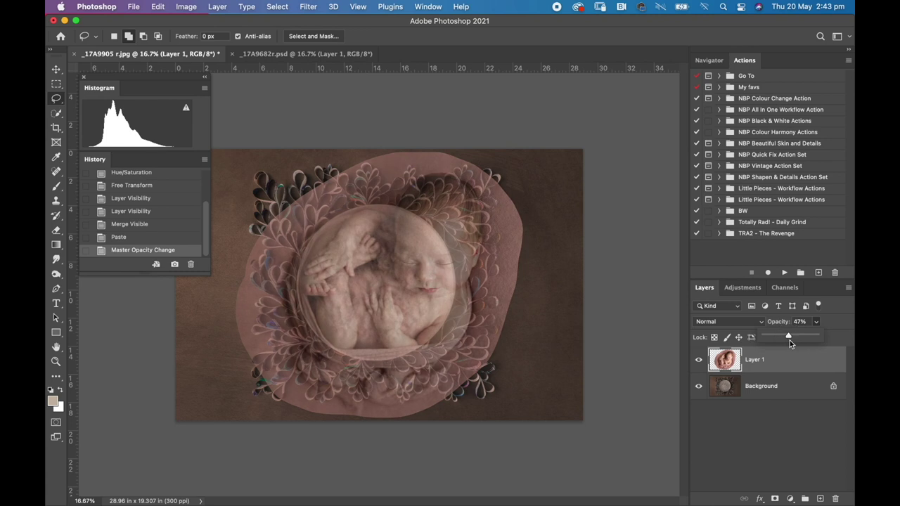
Free-transform the baby layer down to about 61% and position it over the bowl
key(super+t)
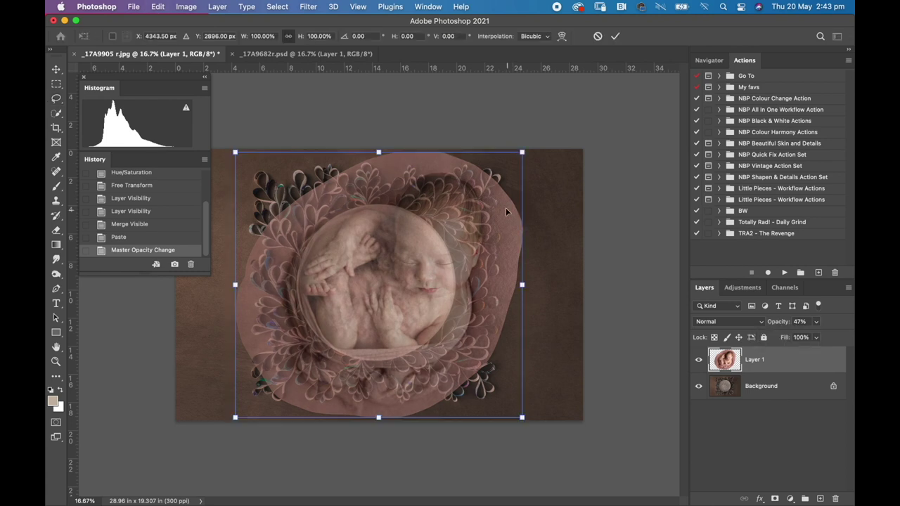
drag(519, 152, 428, 238)
drag(398, 329, 425, 299)
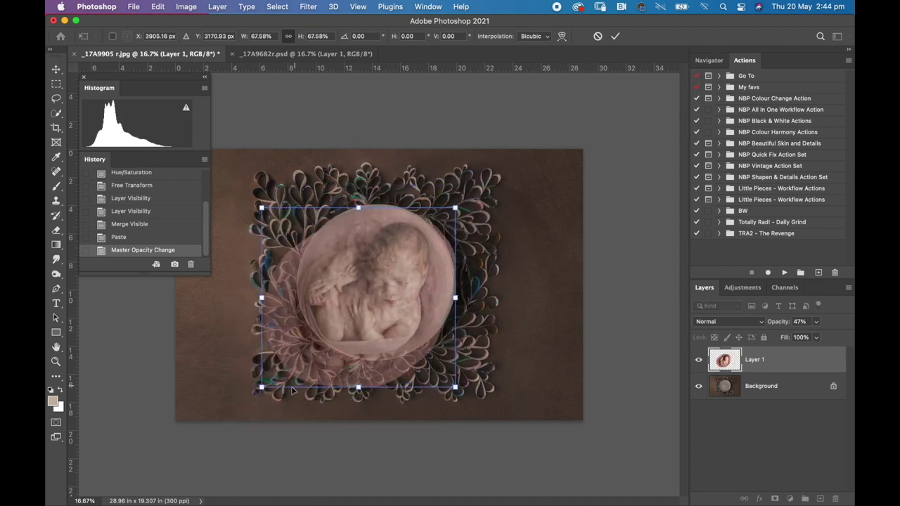
drag(260, 387, 334, 344)
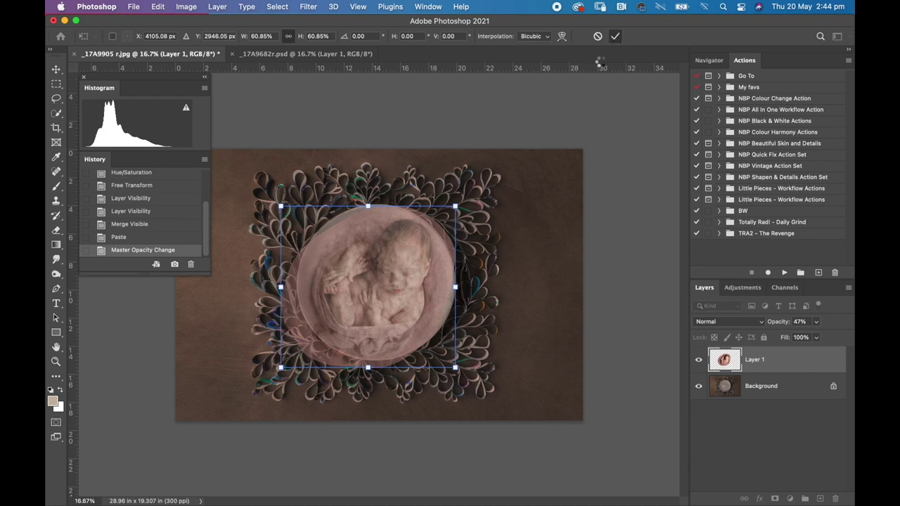
click(614, 36)
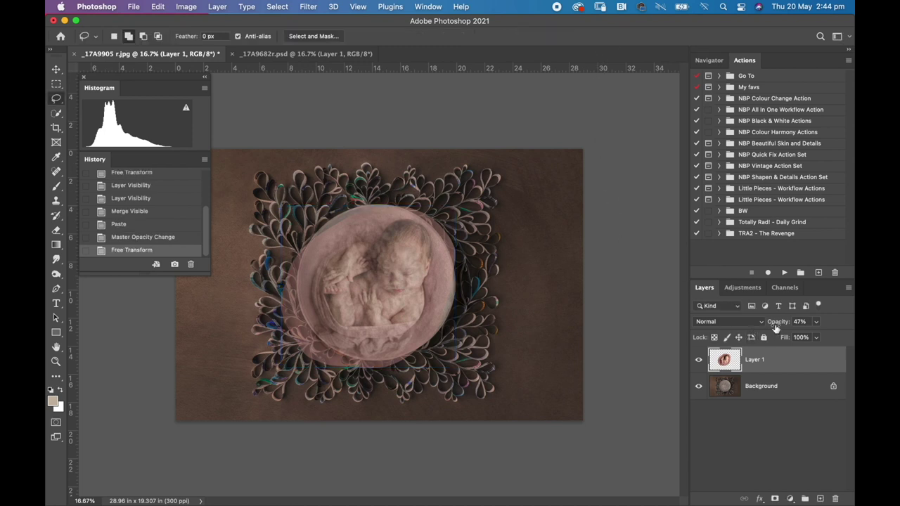
Raise the baby layer's opacity to 86% and flip the baby horizontally
drag(776, 325, 791, 325)
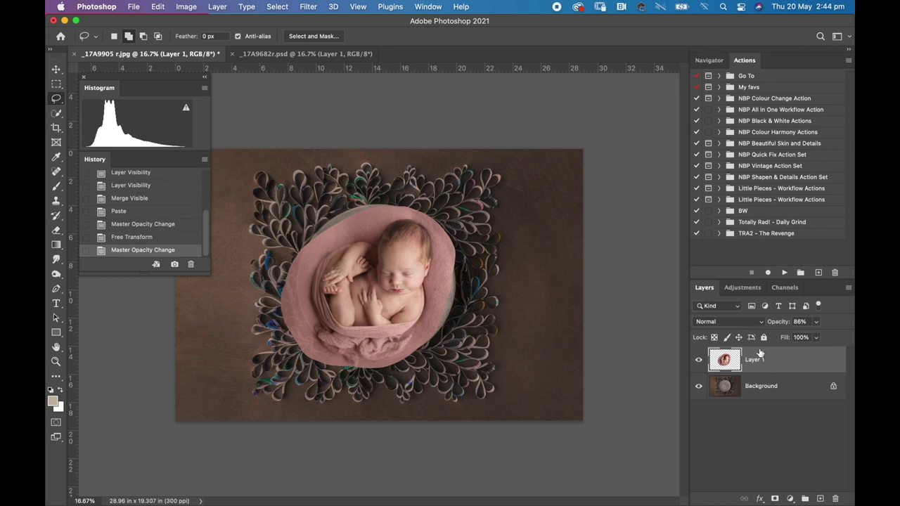
key(ctrl+t)
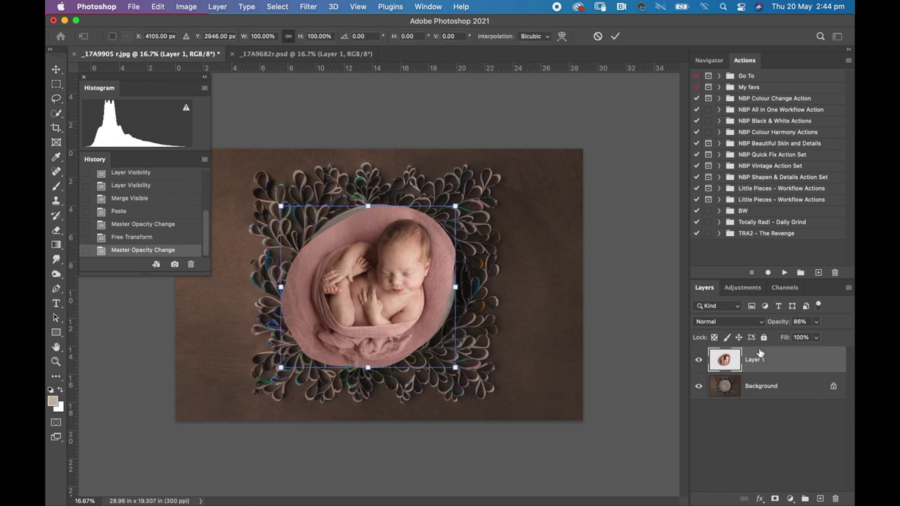
right_click(419, 288)
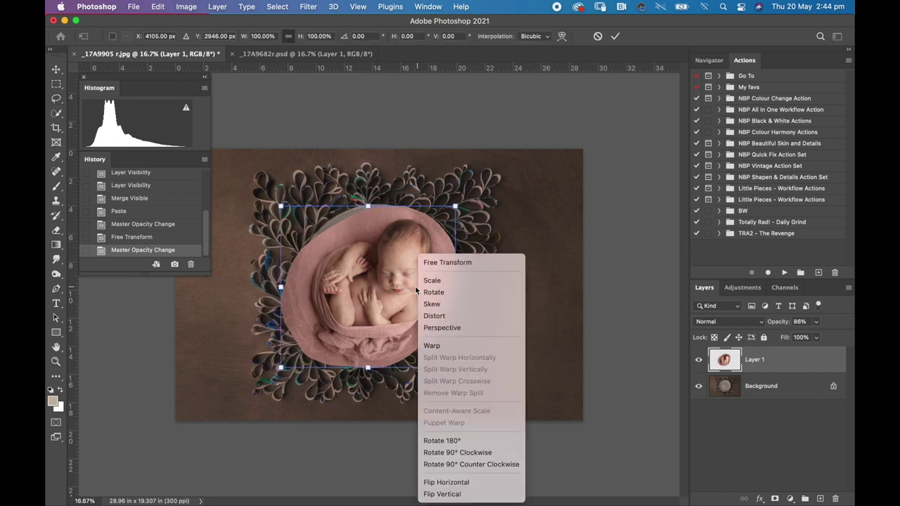
click(456, 483)
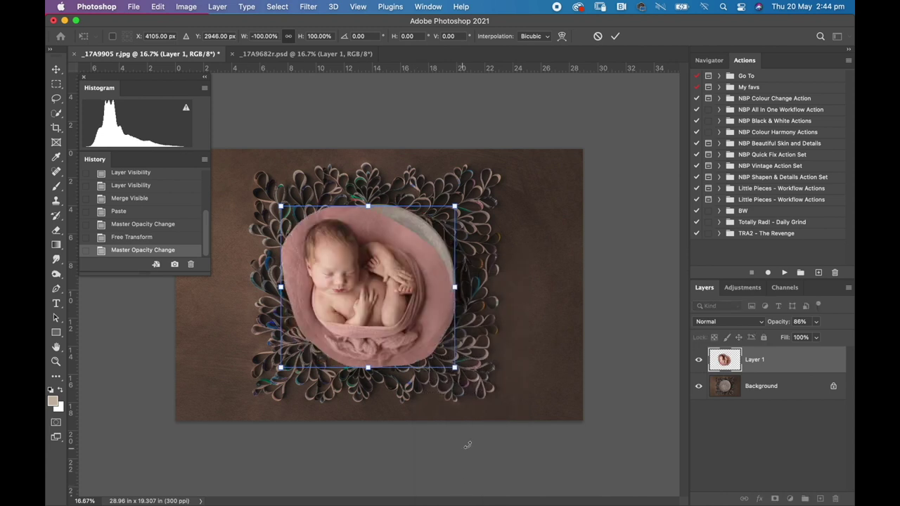
key(Return)
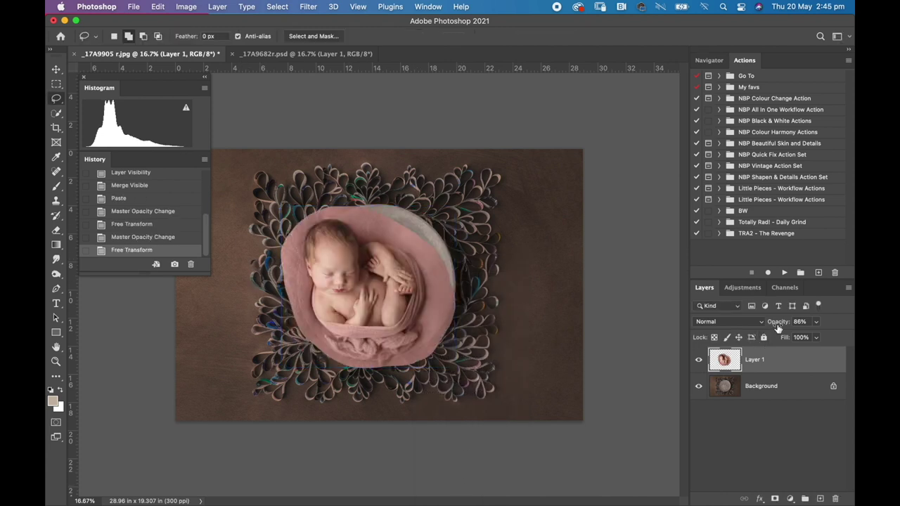
Reduce the baby layer's opacity to 60% and move the baby rightward to centre it over the bowl
drag(776, 329, 770, 328)
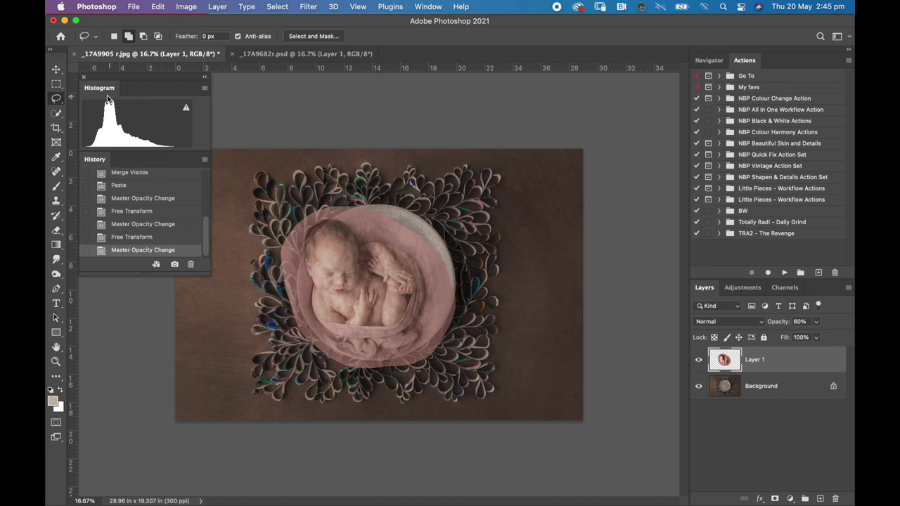
click(57, 69)
drag(386, 301, 405, 301)
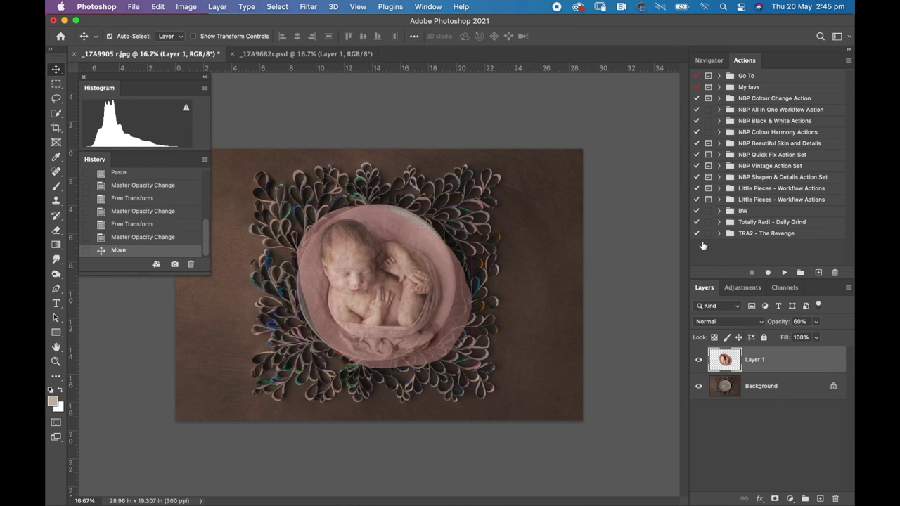
Restore the baby layer's opacity to 100% and add a white layer mask to it
drag(775, 324, 797, 324)
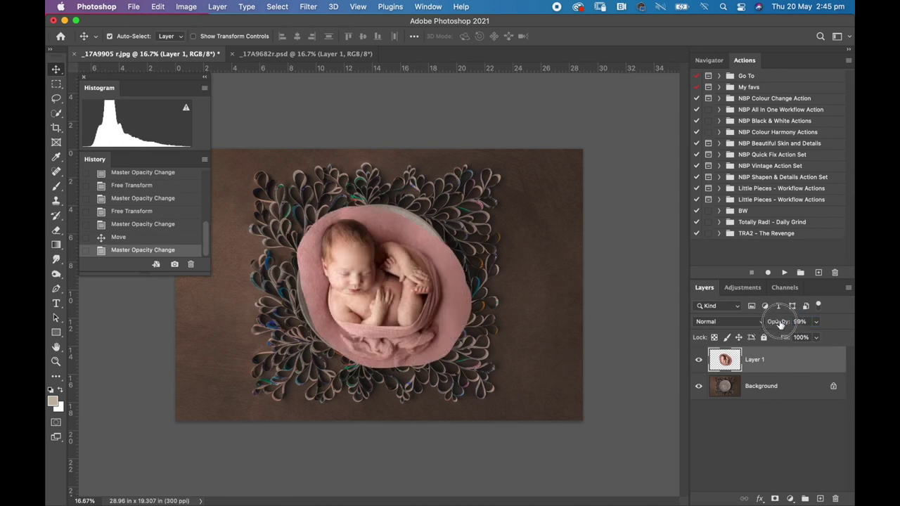
drag(776, 324, 784, 326)
click(775, 498)
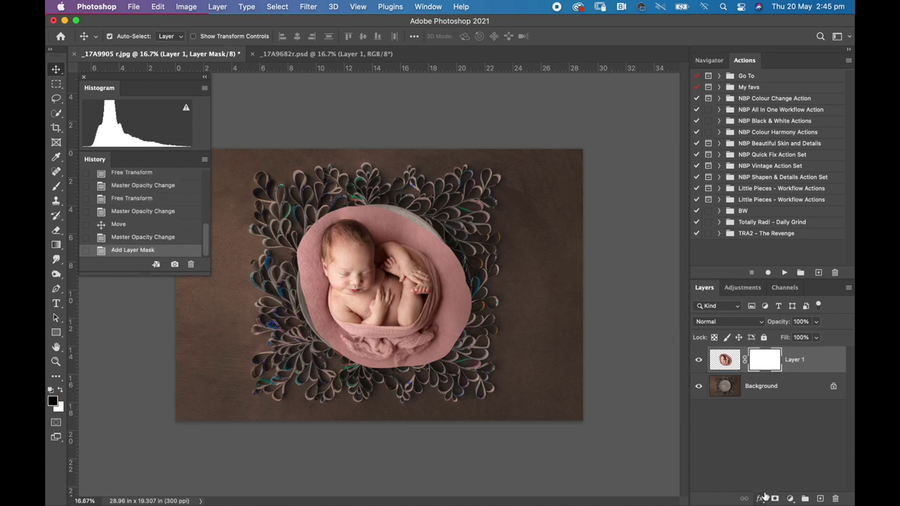
Set up a soft black brush at 100% opacity and size 500 for painting on the layer mask
key(super+equal)
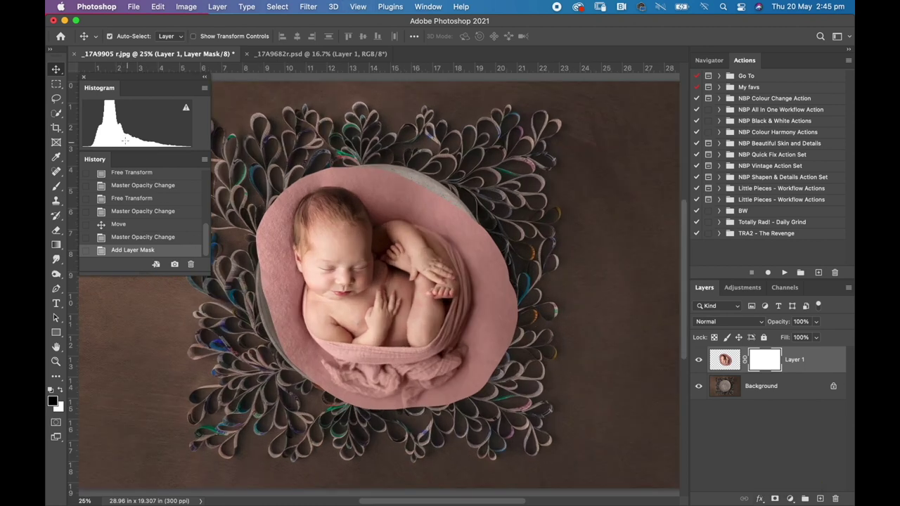
click(59, 190)
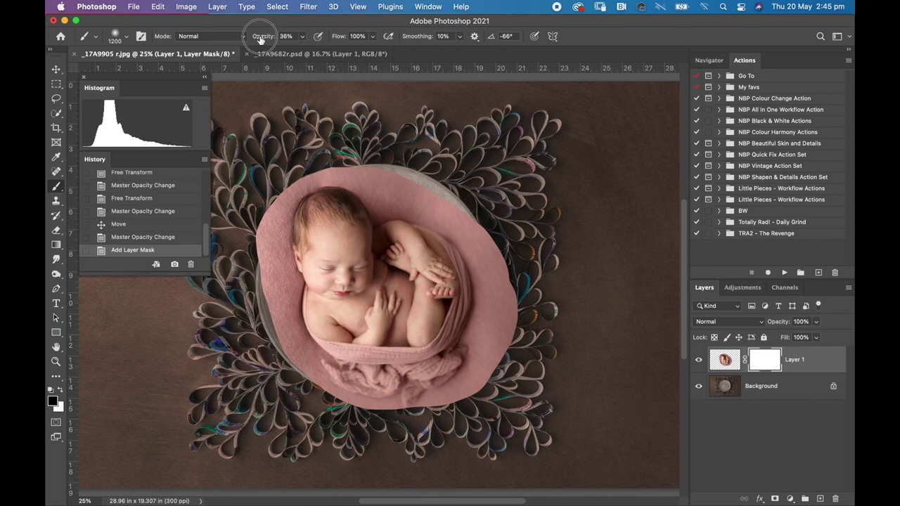
drag(261, 36, 318, 46)
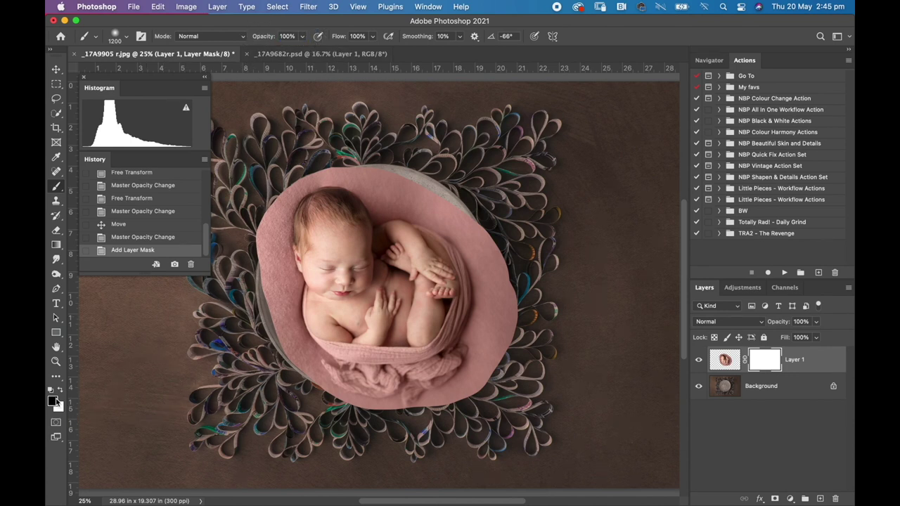
key(bracketleft)
key(bracketleft)
key(bracketleft)
key(bracketleft)
key(bracketleft)
key(bracketleft)
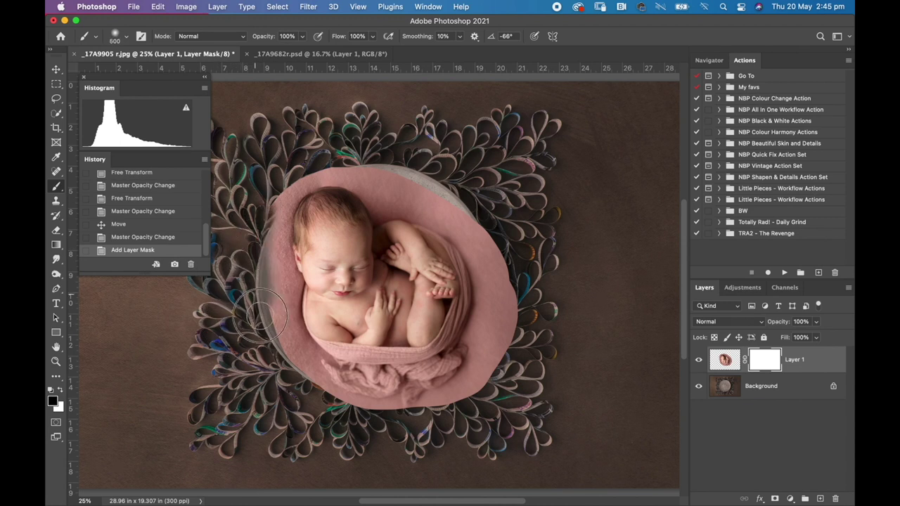
Paint black on the mask around the baby to hide the blanket's outer edge along the bowl rim, and compare with the layer hidden
mouse_move(260, 313)
mouse_down()
mouse_move(278, 365)
mouse_move(290, 372)
mouse_move(241, 203)
mouse_move(272, 190)
mouse_move(278, 165)
mouse_up()
key(bracketleft)
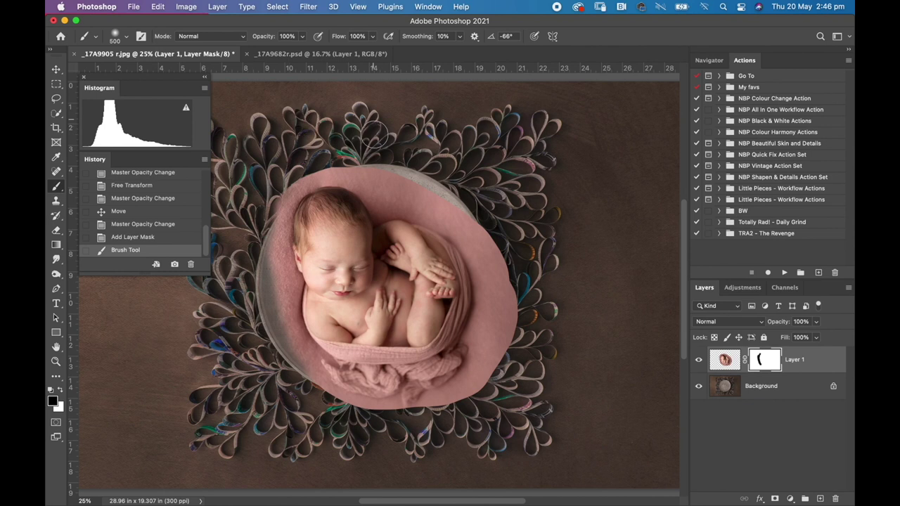
mouse_move(373, 133)
mouse_down()
mouse_move(374, 167)
mouse_move(440, 182)
mouse_up()
mouse_move(440, 182)
mouse_down()
mouse_move(475, 214)
mouse_move(503, 303)
mouse_up()
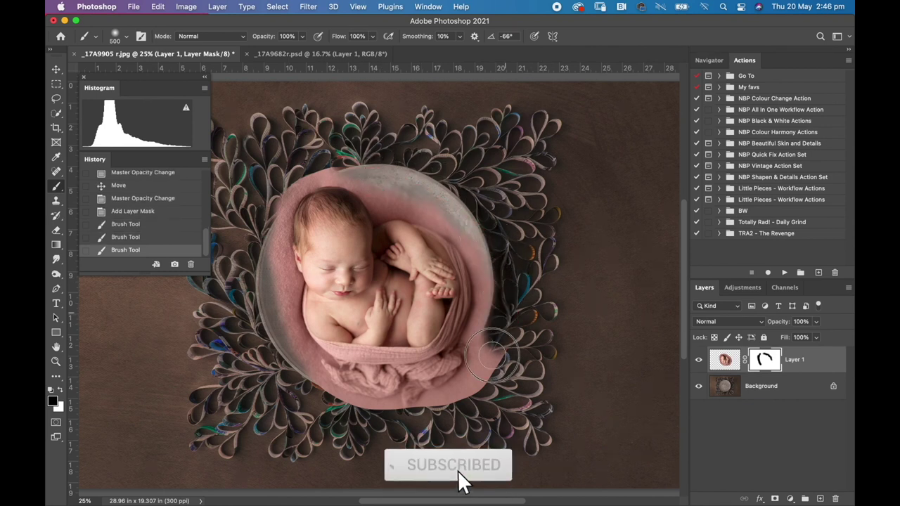
mouse_move(492, 355)
mouse_down()
mouse_move(436, 395)
mouse_move(464, 386)
mouse_move(314, 373)
mouse_up()
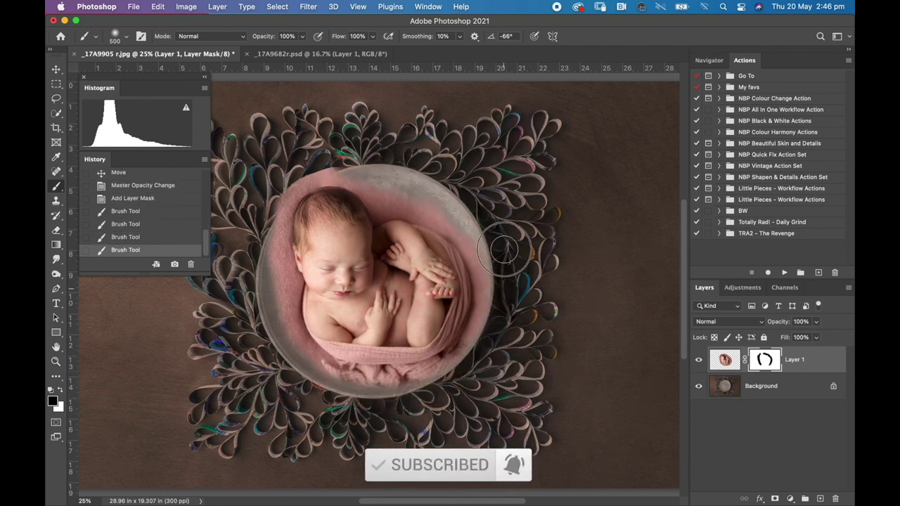
drag(504, 249, 490, 352)
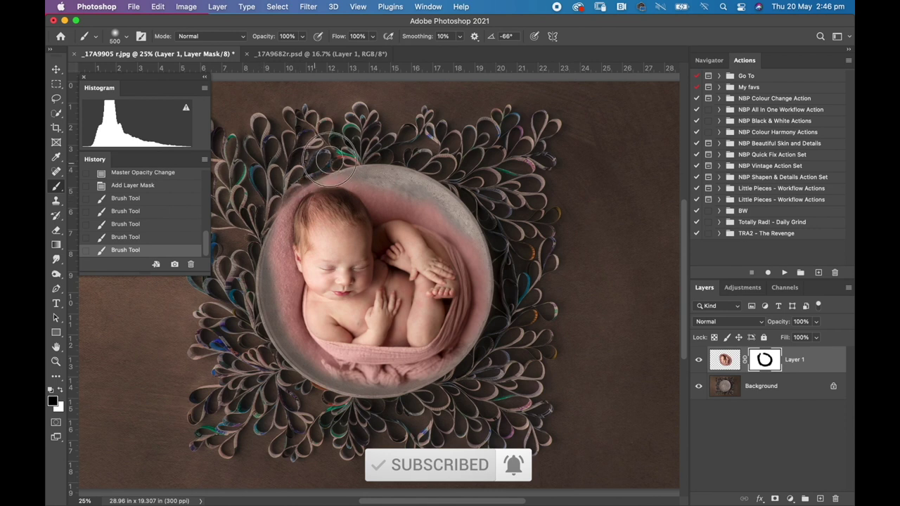
mouse_move(330, 162)
mouse_down()
mouse_move(286, 174)
mouse_move(257, 205)
mouse_move(260, 214)
mouse_move(281, 175)
mouse_up()
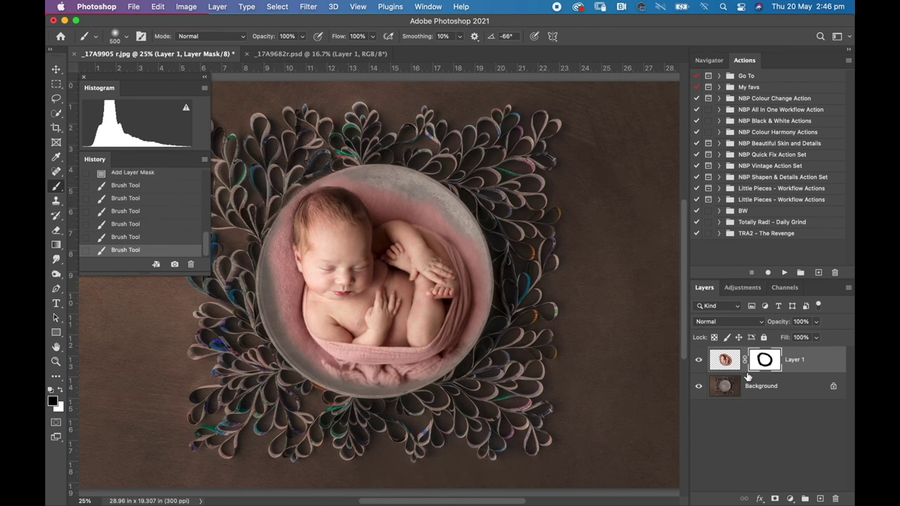
click(697, 360)
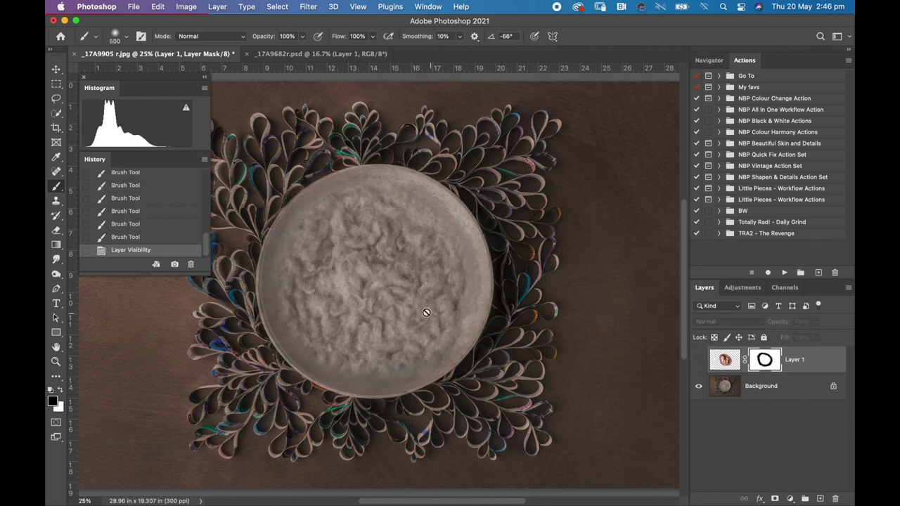
click(699, 359)
Scale the baby layer down proportionally with Free Transform so the baby sits smaller inside the bowl
click(722, 357)
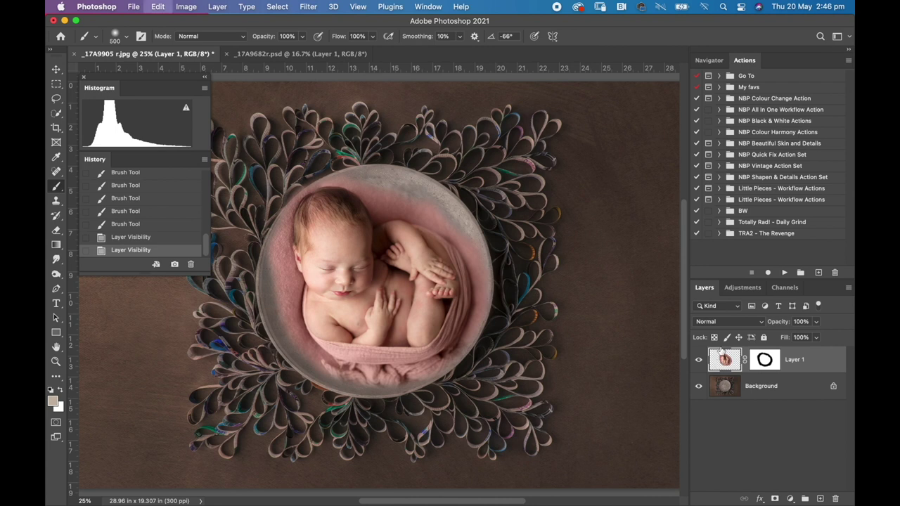
key(ctrl+t)
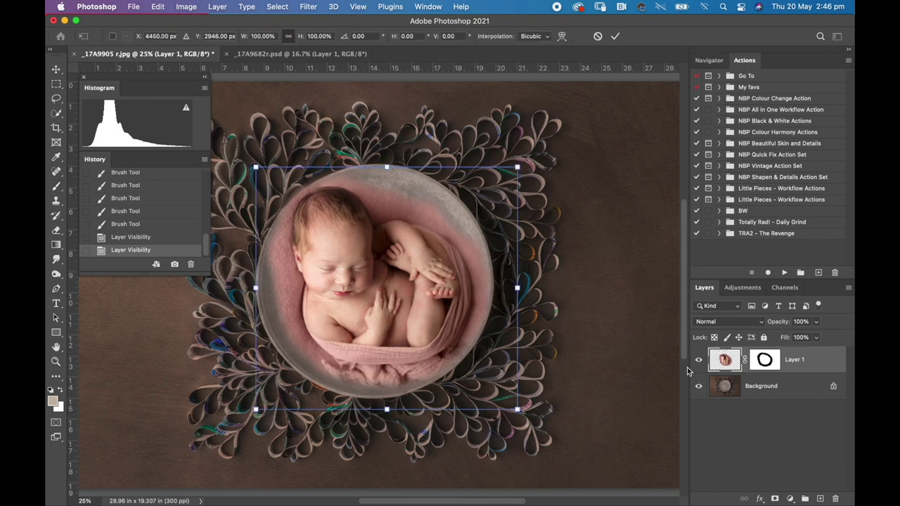
mouse_move(517, 409)
mouse_down()
mouse_move(519, 398)
mouse_move(509, 401)
mouse_up()
drag(255, 167, 269, 193)
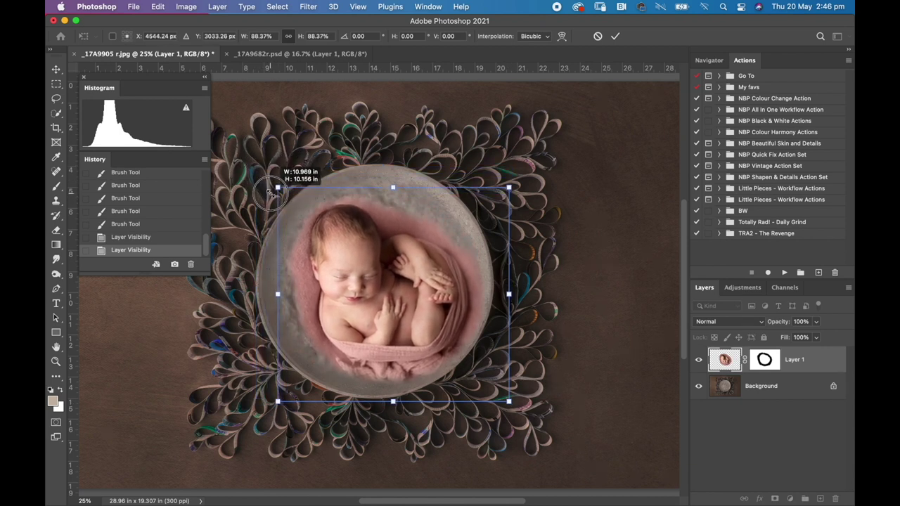
mouse_move(499, 402)
mouse_down()
mouse_move(488, 383)
mouse_move(499, 394)
mouse_up()
key(Return)
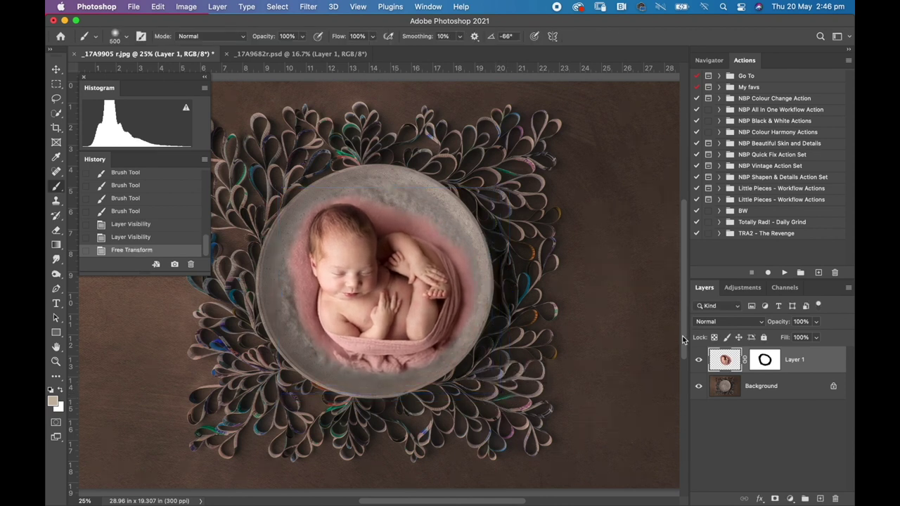
Paint black on the baby layer's mask with a 200 to 400 size brush to hide the blanket beside the baby's head and shoulder
key(super+minus)
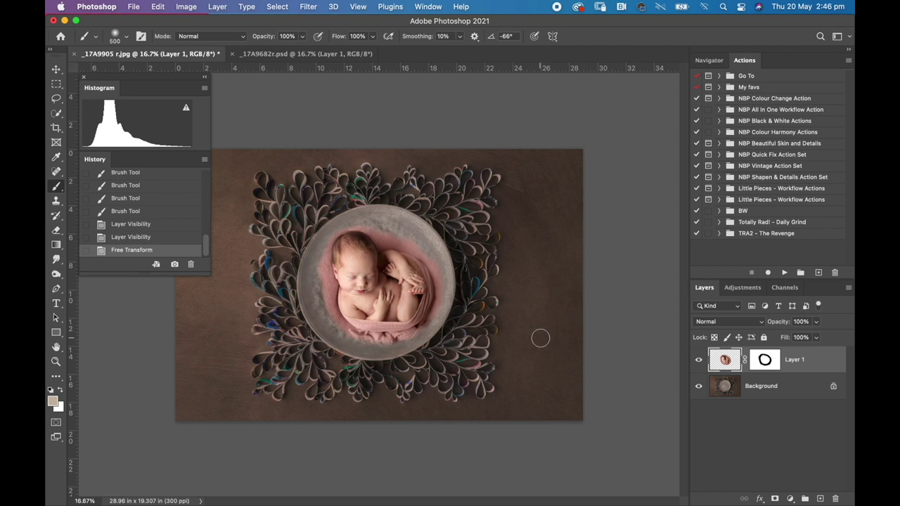
key(super+equal)
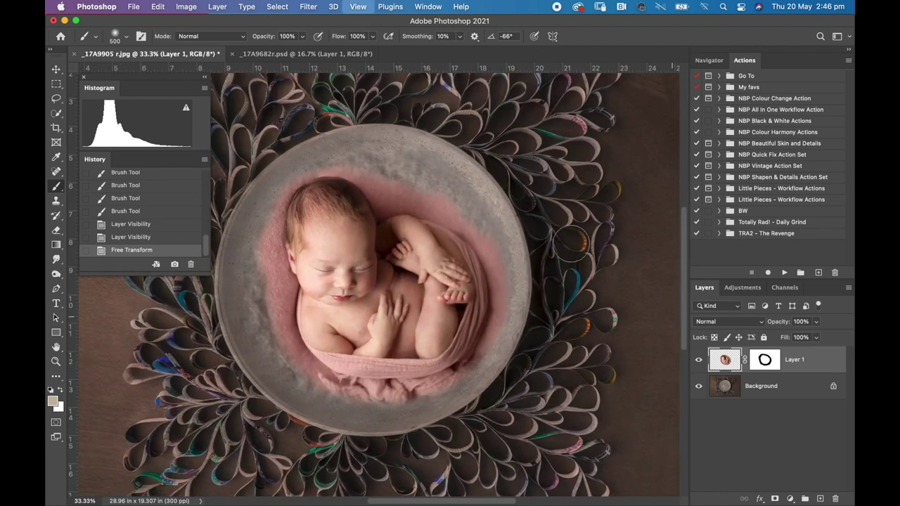
click(763, 361)
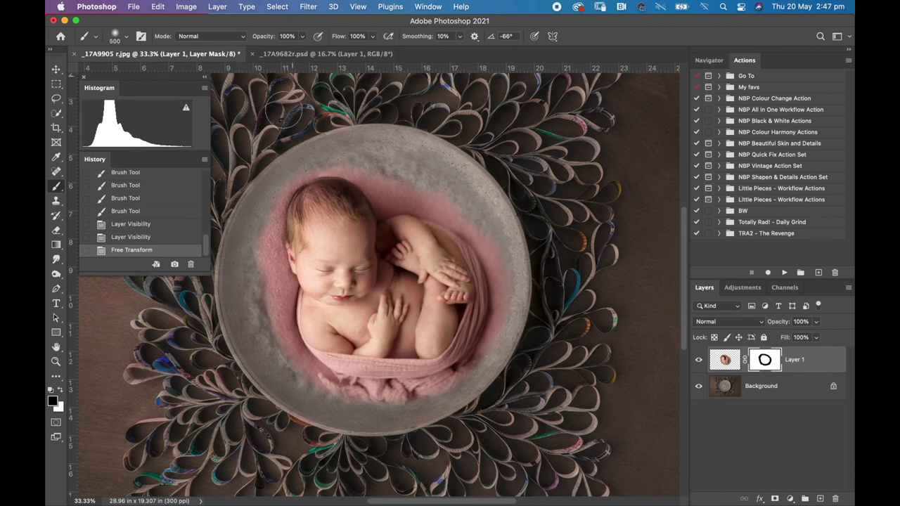
key(bracketleft)
key(bracketleft)
key(bracketleft)
mouse_move(239, 219)
mouse_down()
mouse_move(263, 265)
mouse_move(265, 305)
mouse_move(273, 270)
mouse_up()
key(super+plus)
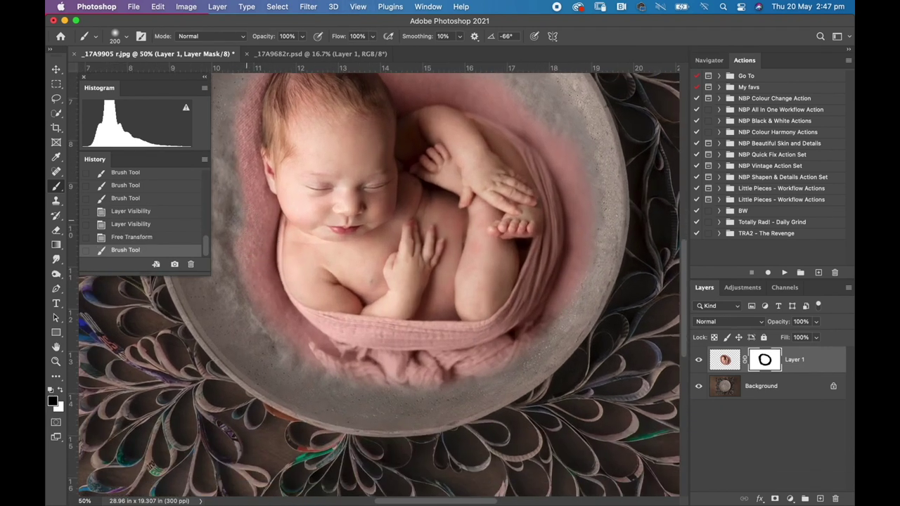
key(bracketright)
mouse_move(243, 211)
mouse_down()
mouse_move(239, 323)
mouse_move(258, 342)
mouse_move(252, 360)
mouse_move(295, 388)
mouse_up()
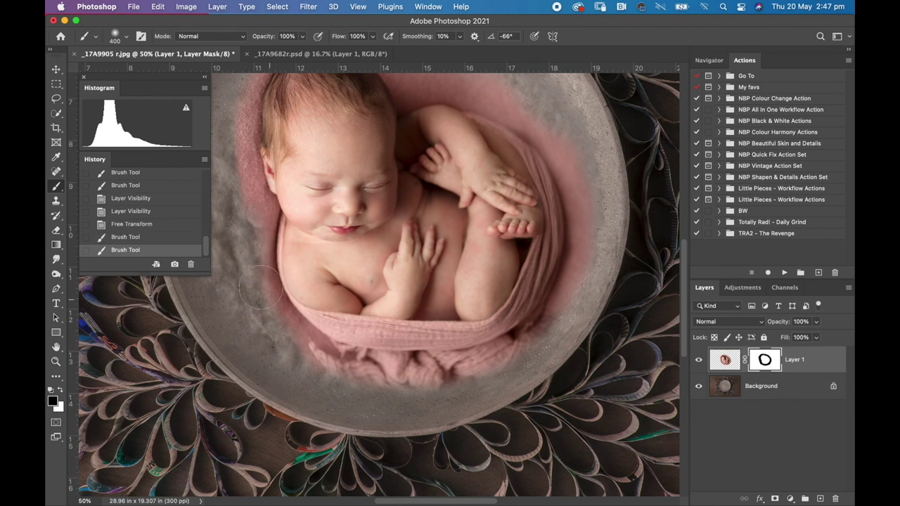
drag(328, 317, 370, 370)
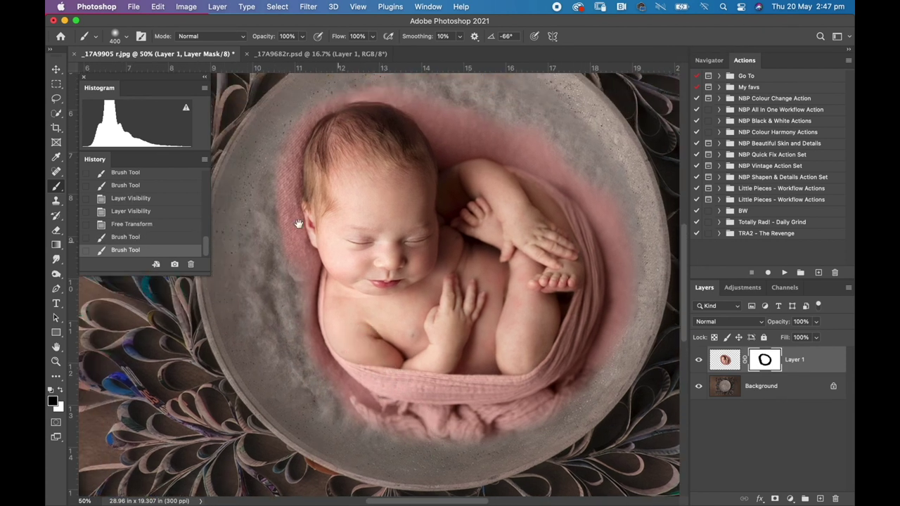
Mask out the remaining pink blanket above the head, around the legs and below the wrap
drag(271, 257, 275, 140)
drag(437, 107, 587, 172)
mouse_move(597, 182)
mouse_down()
mouse_move(629, 225)
mouse_move(639, 267)
mouse_up()
mouse_move(641, 320)
mouse_down()
mouse_move(626, 355)
mouse_move(534, 432)
mouse_move(383, 425)
mouse_move(422, 450)
mouse_move(537, 407)
mouse_move(477, 425)
mouse_move(492, 415)
mouse_up()
mouse_move(385, 409)
mouse_down()
mouse_move(460, 418)
mouse_move(521, 412)
mouse_up()
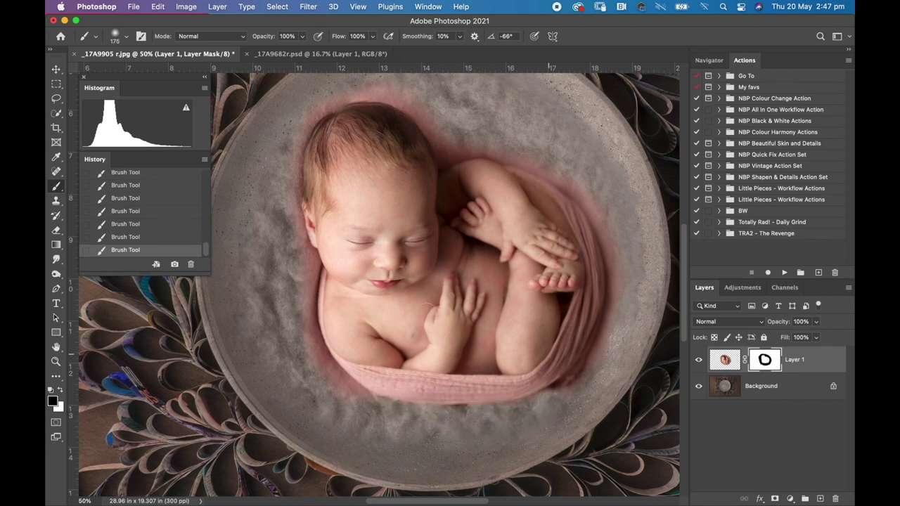
Refine the mask closely along the wrap's lower edge and the baby's outline with a size 175 brush
mouse_move(397, 388)
mouse_down()
mouse_move(418, 395)
mouse_move(516, 390)
mouse_move(594, 320)
mouse_move(566, 397)
mouse_move(613, 355)
mouse_up()
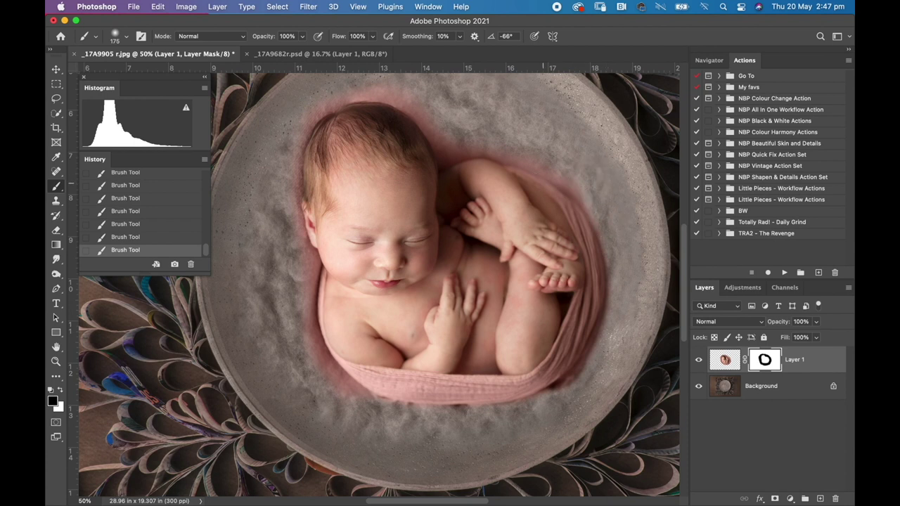
mouse_move(565, 177)
mouse_down()
mouse_move(577, 183)
mouse_move(509, 156)
mouse_move(495, 141)
mouse_move(443, 126)
mouse_move(388, 90)
mouse_move(359, 83)
mouse_move(313, 101)
mouse_move(287, 141)
mouse_move(284, 215)
mouse_move(304, 268)
mouse_move(292, 281)
mouse_move(316, 337)
mouse_move(313, 385)
mouse_move(350, 405)
mouse_move(359, 395)
mouse_move(298, 318)
mouse_up()
key(super+minus)
key(super+minus)
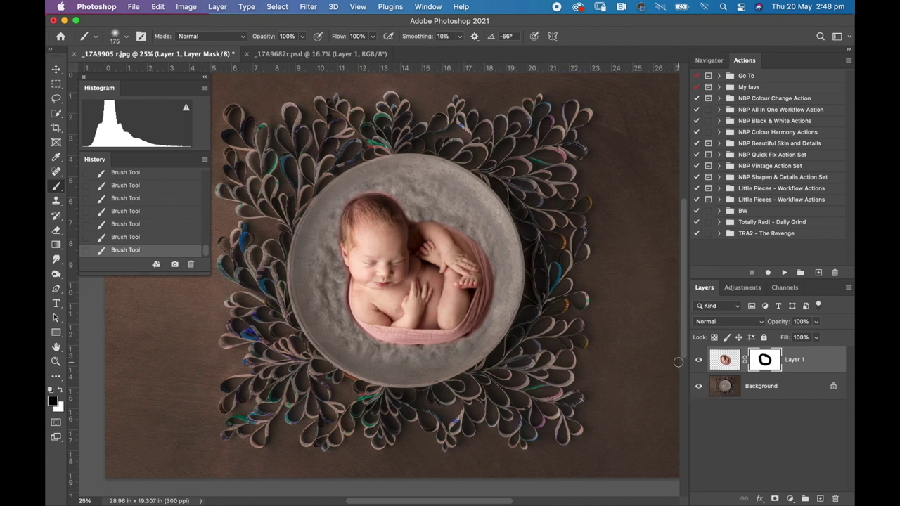
Add a Curves adjustment layer directly above the Background and darken the midtones with a point at input 122, output 59
click(756, 388)
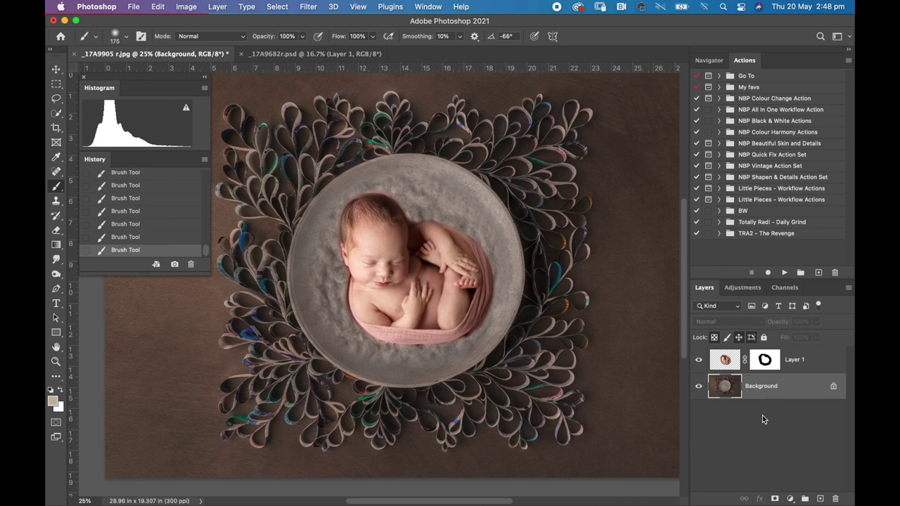
click(790, 499)
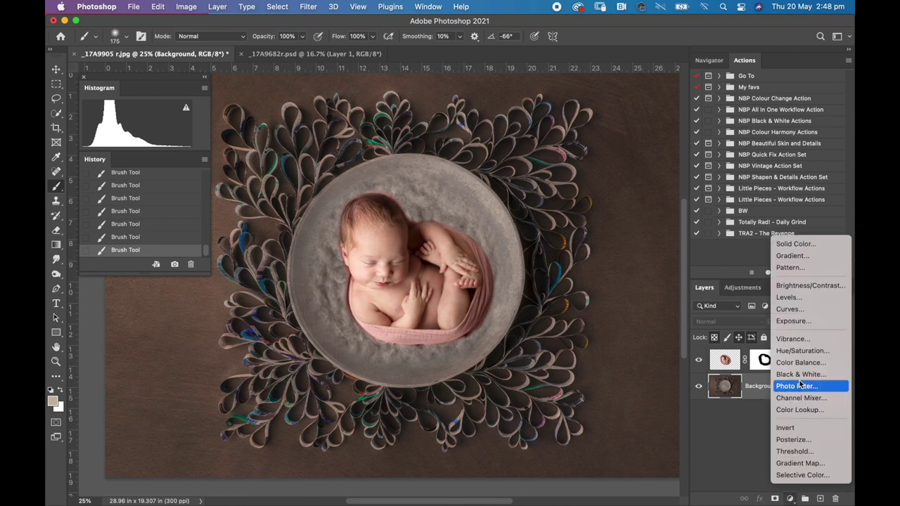
click(790, 310)
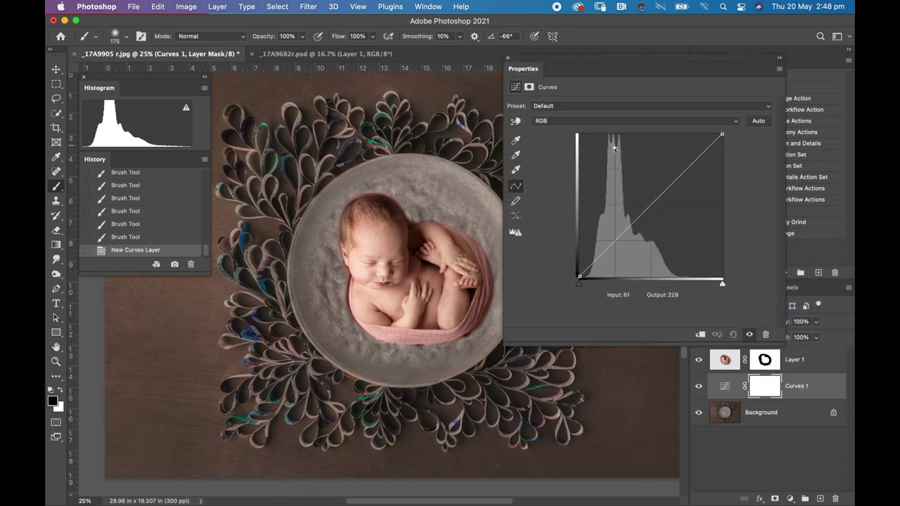
drag(632, 224, 647, 243)
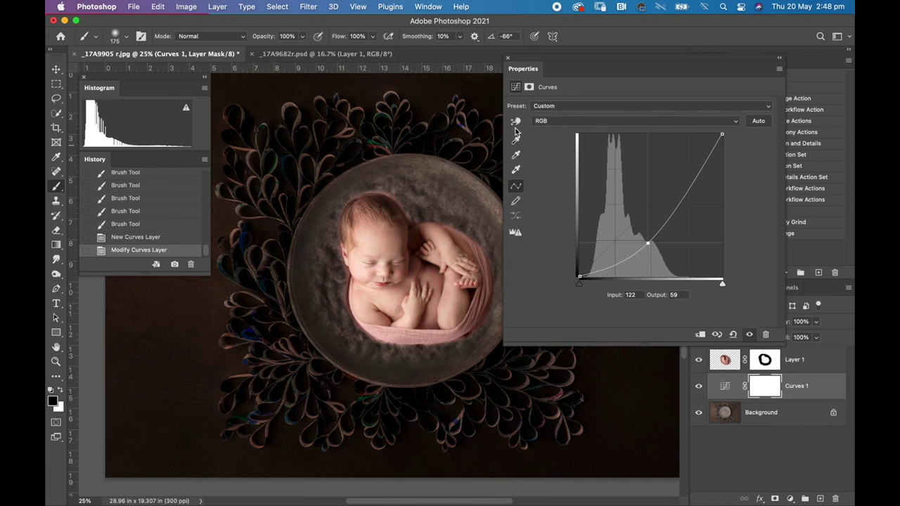
click(507, 58)
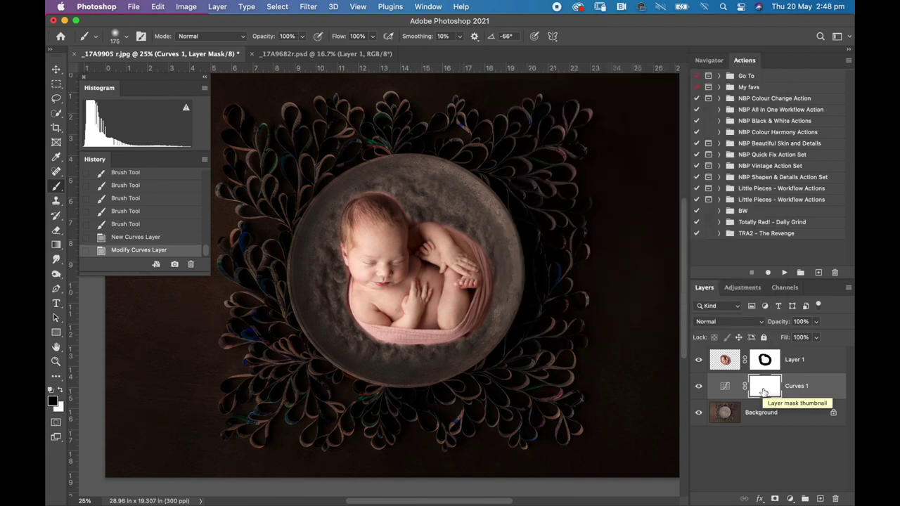
Invert the Curves mask to black and set up a white brush at 19% opacity and size 800
key(super+i)
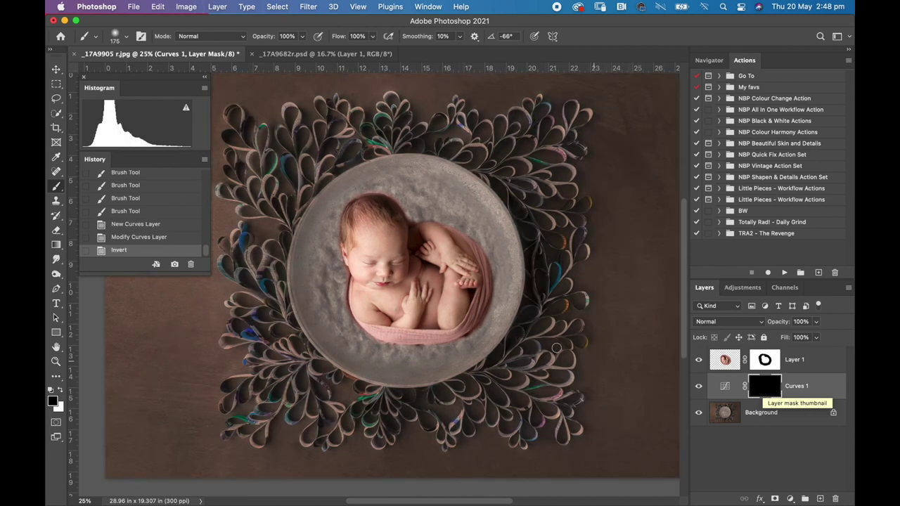
key(x)
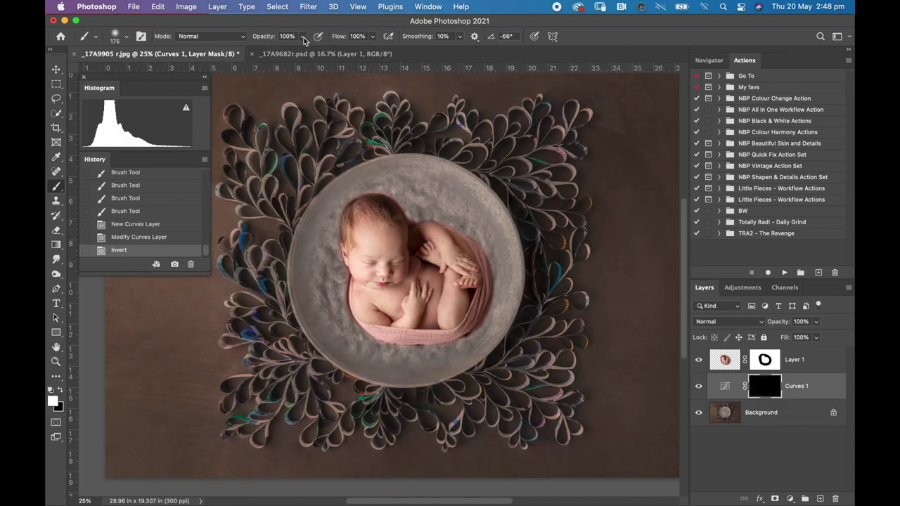
drag(304, 40, 260, 54)
key(bracketright)
key(bracketright)
key(bracketright)
key(bracketright)
key(bracketright)
key(bracketright)
key(bracketright)
key(bracketright)
Paint white on the Curves mask around the baby's head, body and wrap to build a soft shadow in the bowl
click(393, 235)
click(401, 230)
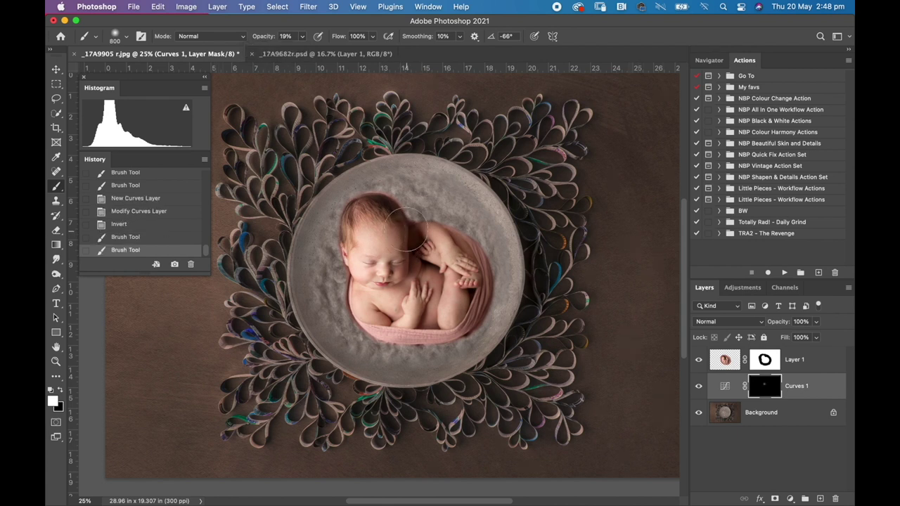
click(406, 228)
click(406, 228)
click(408, 229)
click(409, 230)
click(411, 228)
click(419, 224)
mouse_move(431, 231)
mouse_down()
mouse_move(454, 238)
mouse_move(389, 220)
mouse_move(378, 206)
mouse_move(371, 214)
mouse_move(375, 204)
mouse_move(435, 241)
mouse_move(476, 287)
mouse_move(427, 249)
mouse_move(462, 227)
mouse_move(476, 294)
mouse_move(381, 307)
mouse_move(360, 287)
mouse_move(359, 248)
mouse_move(363, 258)
mouse_move(405, 213)
mouse_move(483, 253)
mouse_move(470, 304)
mouse_move(457, 226)
mouse_move(408, 214)
mouse_move(455, 229)
mouse_up()
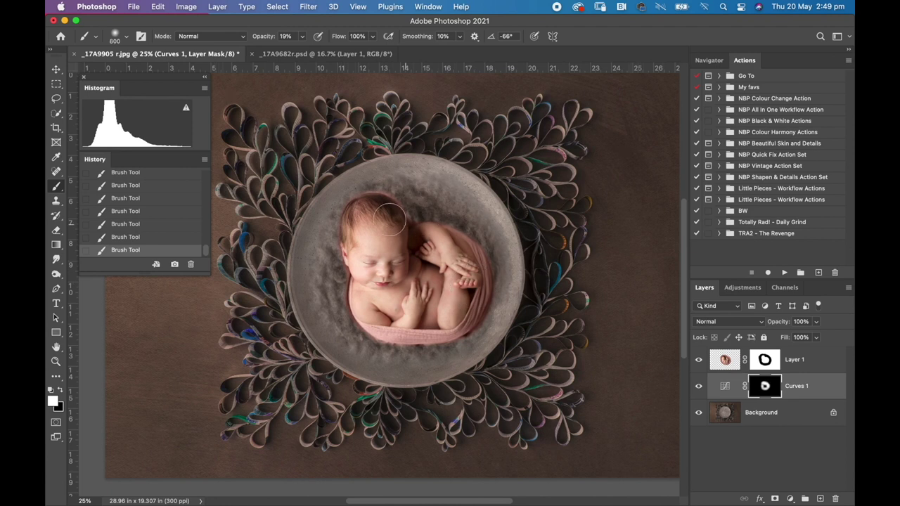
mouse_move(389, 220)
mouse_down()
mouse_move(420, 233)
mouse_move(370, 325)
mouse_move(357, 267)
mouse_move(371, 283)
mouse_move(475, 304)
mouse_move(478, 288)
mouse_move(471, 310)
mouse_move(388, 349)
mouse_up()
key(bracketleft)
key(bracketleft)
key(bracketleft)
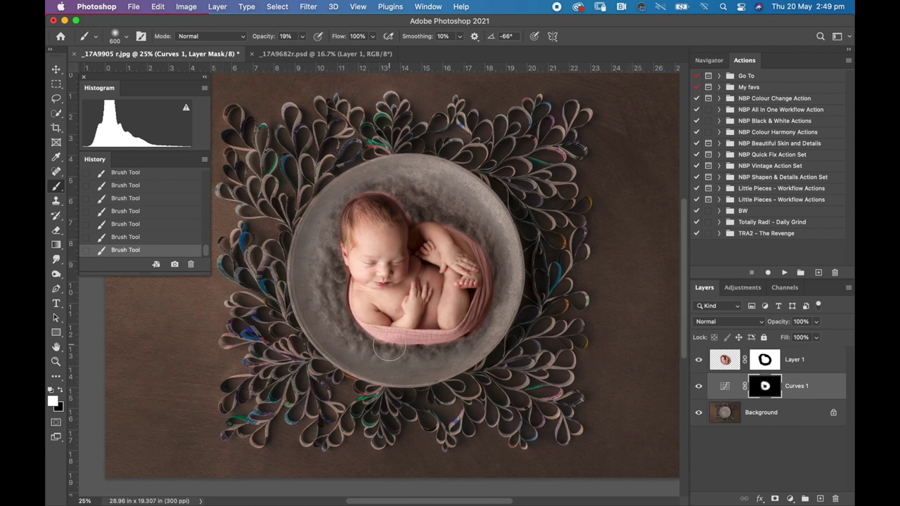
Compare the composite with the Curves shadow layer hidden and shown, and examine the shading around the baby up close
key(super+minus)
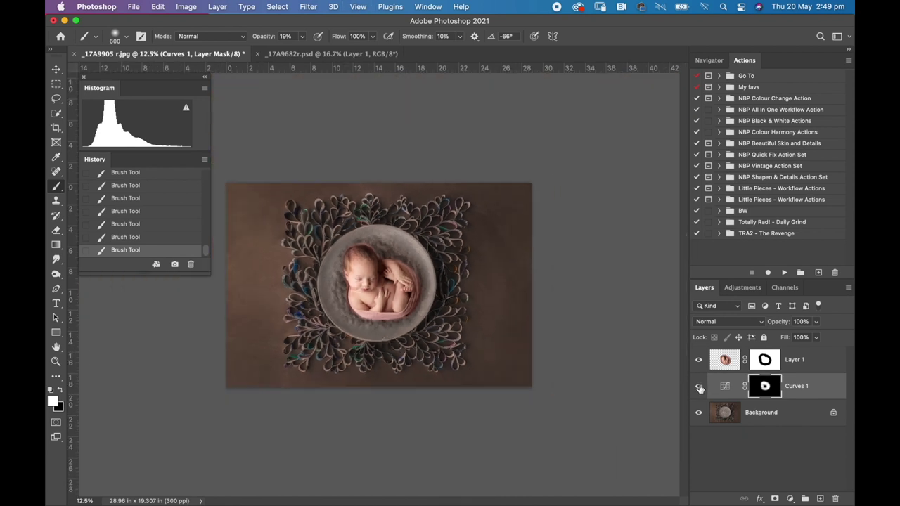
click(697, 387)
click(698, 387)
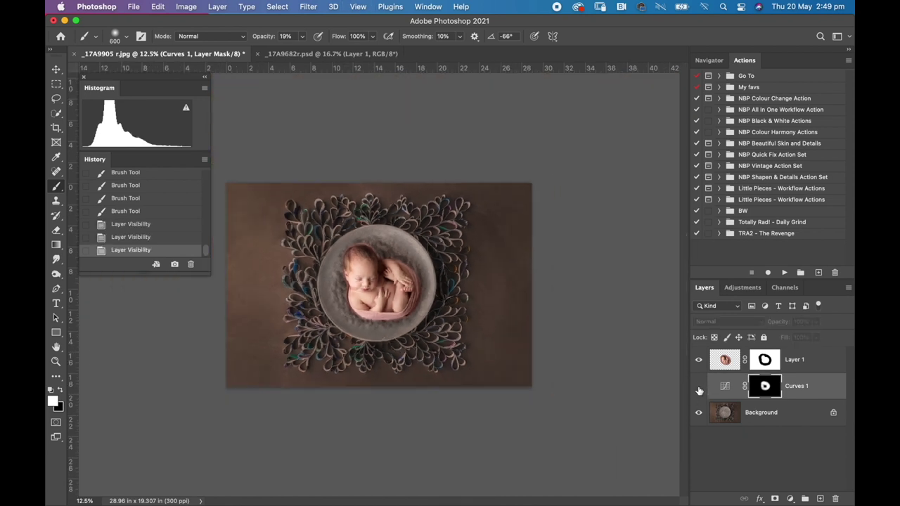
click(698, 389)
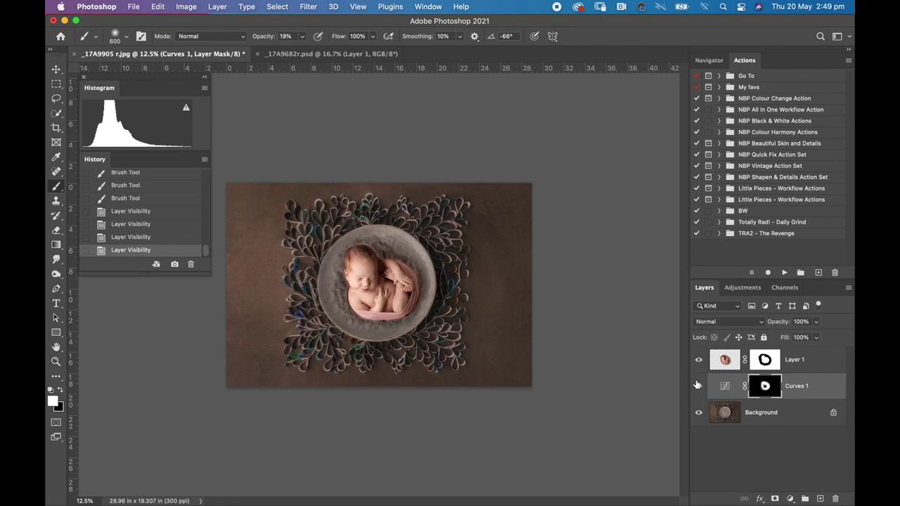
key(super+plus)
key(super+plus)
key(super+plus)
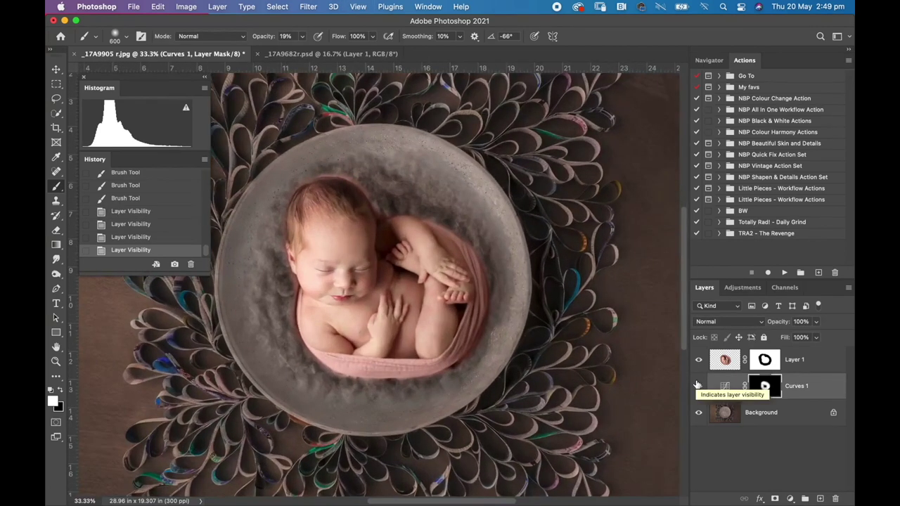
key(super+equal)
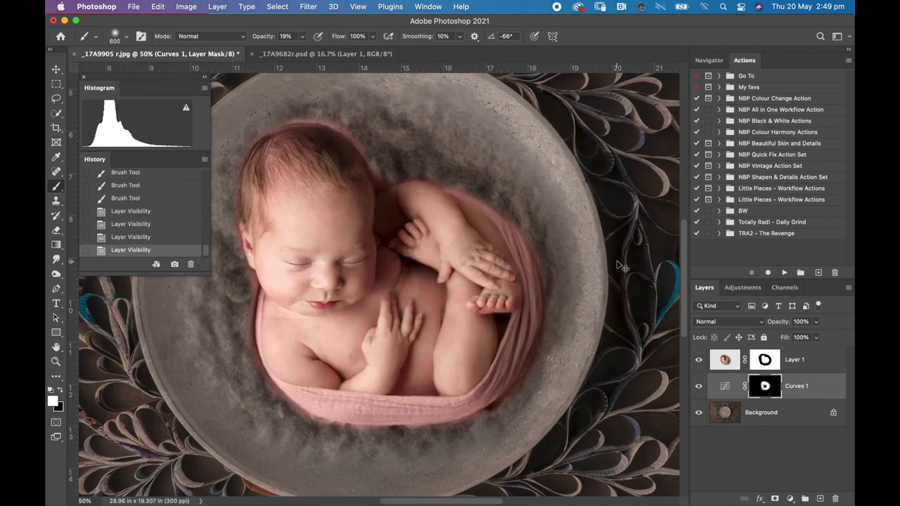
key(super+equal)
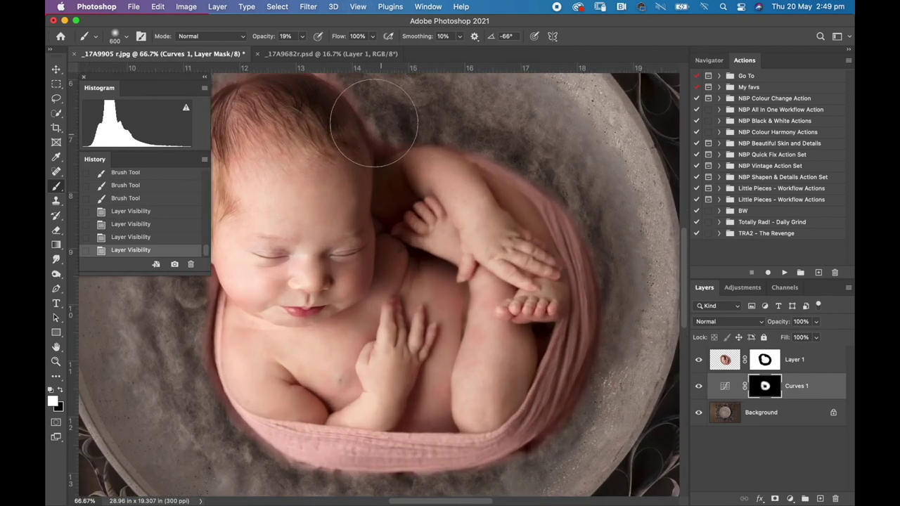
key(super+minus)
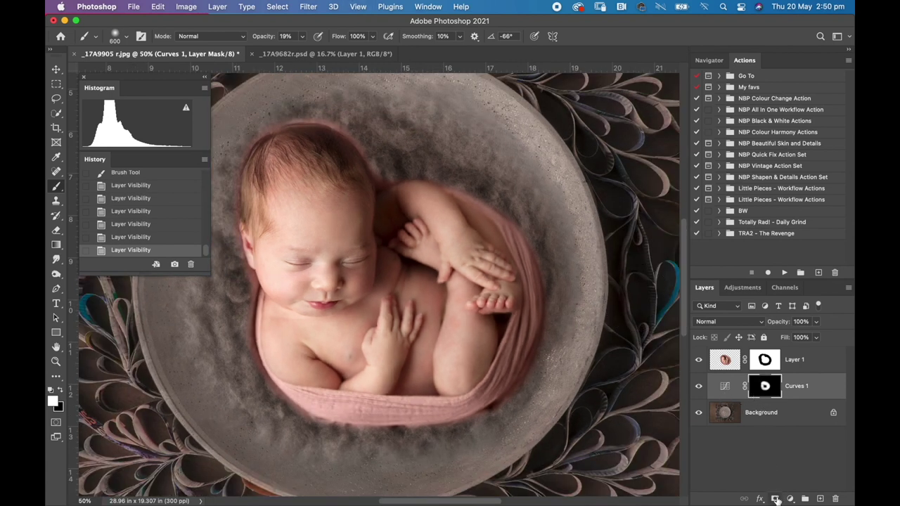
Add a second Curves layer above the first, with a point at input 98, output 39 and the white point's output at 174
click(791, 498)
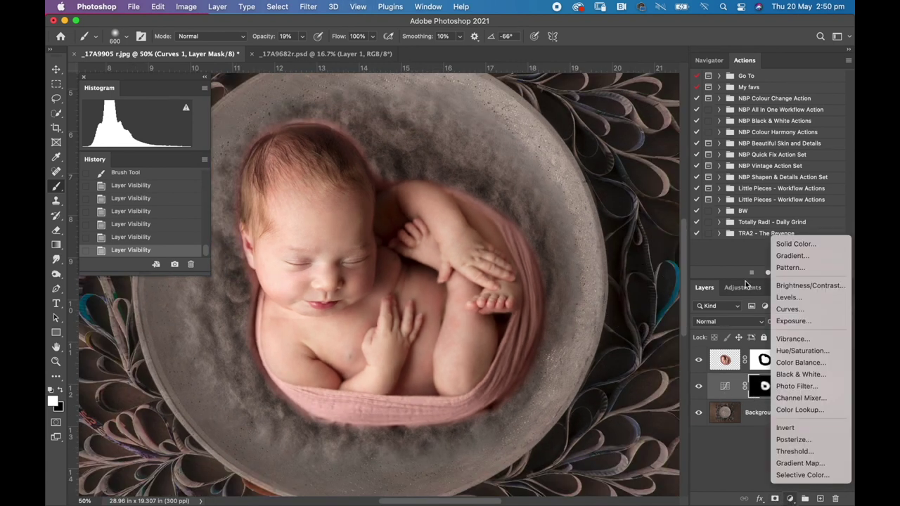
click(789, 309)
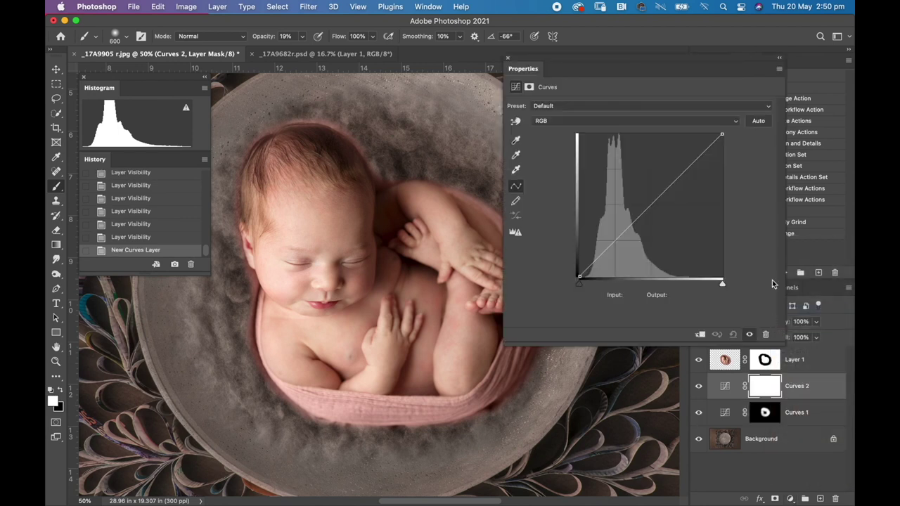
drag(629, 232, 634, 254)
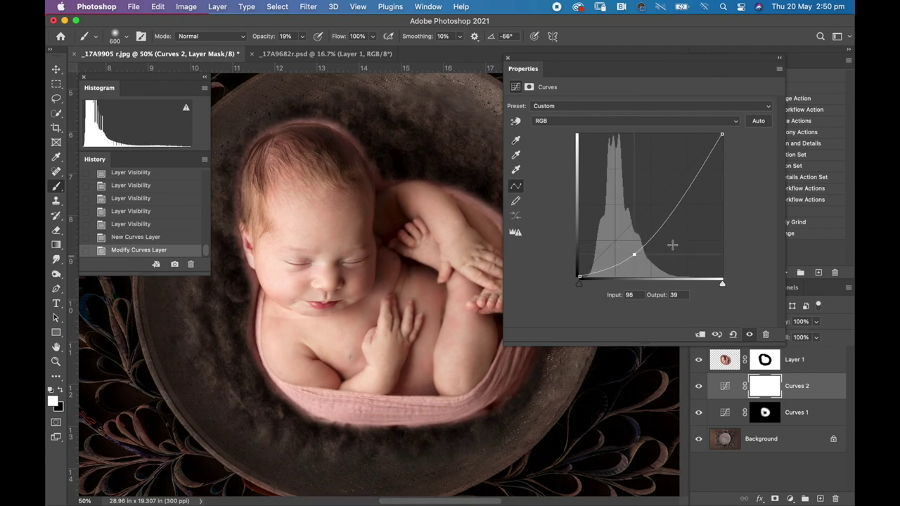
drag(721, 135, 743, 182)
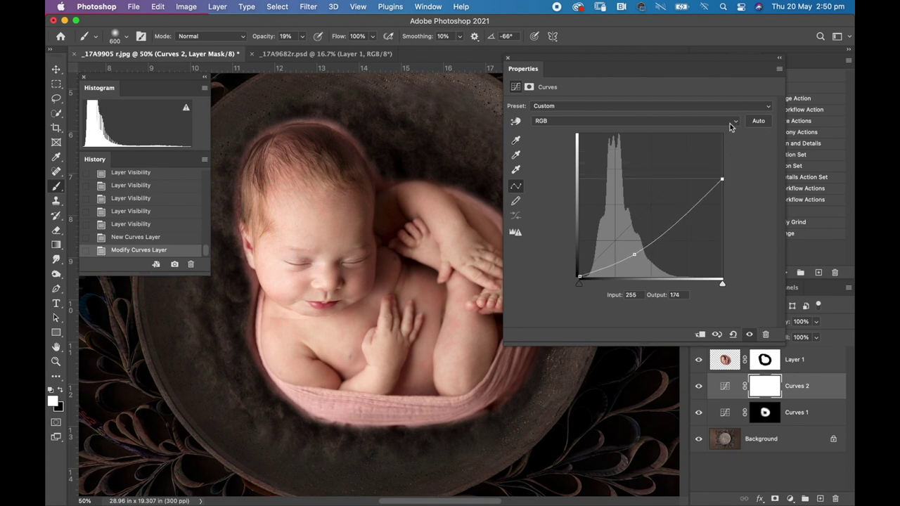
click(510, 60)
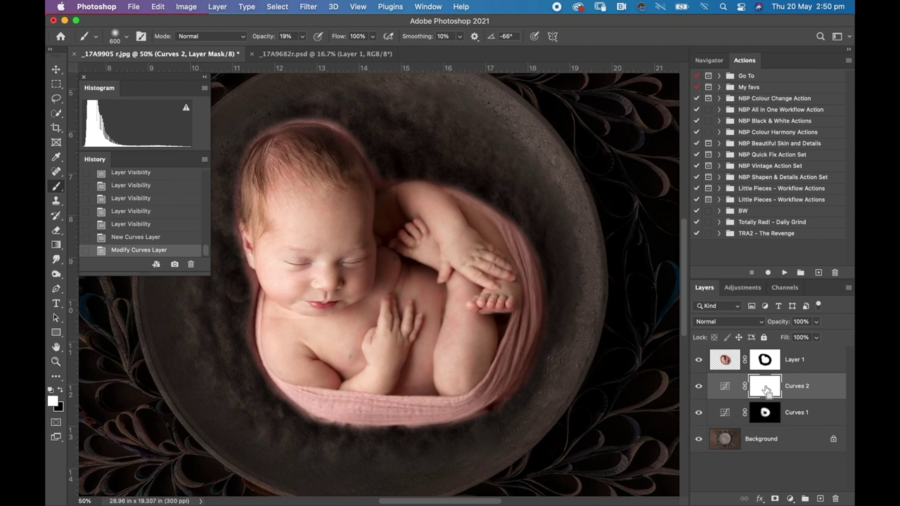
Invert the second Curves layer's mask to black and reduce the white brush to size 175
key(super+i)
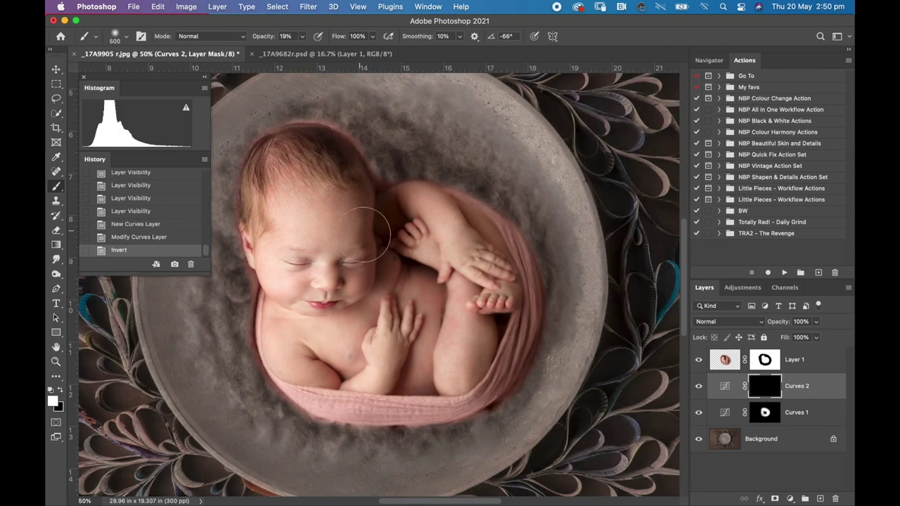
key(bracketleft)
key(bracketleft)
key(bracketleft)
key(bracketleft)
key(bracketleft)
Paint white on the second Curves mask close along the baby's head, back and wrap to deepen the contact shadow, then enlarge the brush to 250
click(377, 175)
click(379, 166)
click(363, 154)
click(345, 142)
click(304, 137)
click(262, 147)
click(378, 167)
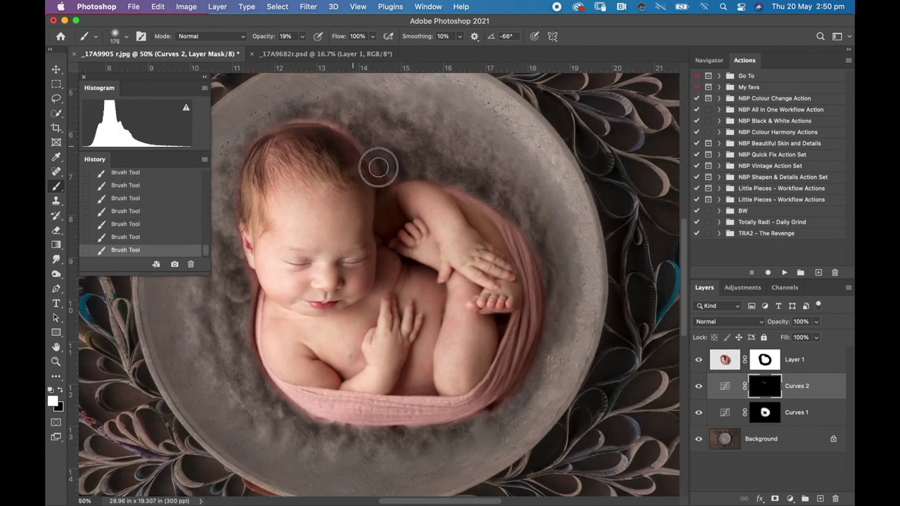
mouse_move(378, 168)
mouse_down()
mouse_move(498, 213)
mouse_move(527, 246)
mouse_move(541, 327)
mouse_move(518, 374)
mouse_move(480, 418)
mouse_up()
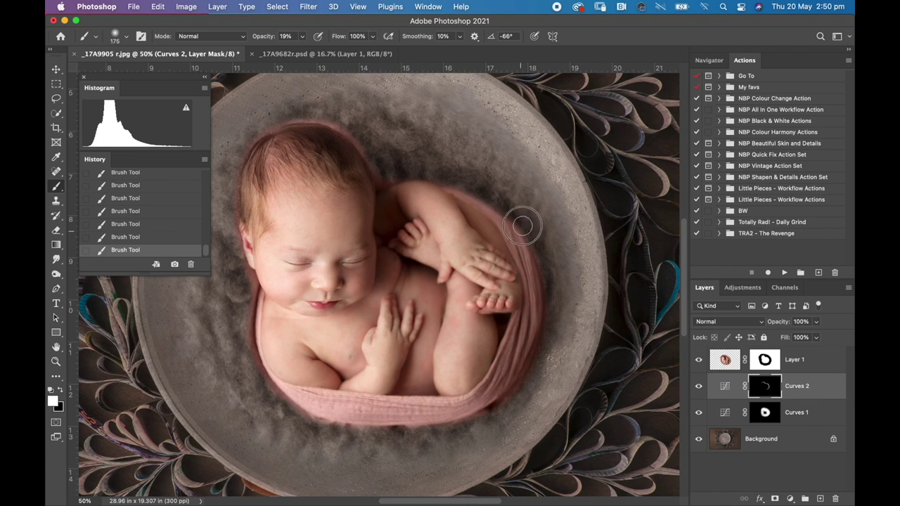
key(bracketright)
key(bracketright)
Compare the composite with the second Curves layer hidden and shown, and brush broad white shading around the baby on its mask at size 1100
key(super+0)
click(698, 386)
click(698, 387)
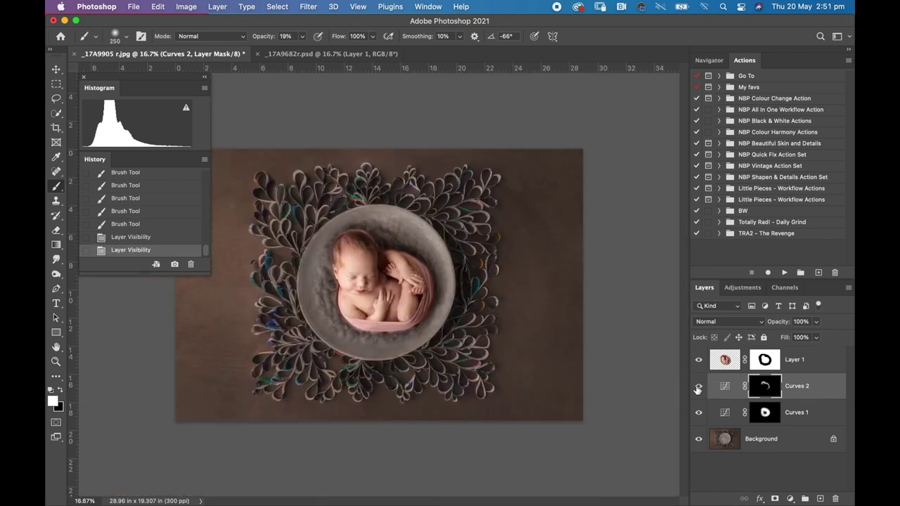
click(698, 388)
click(698, 388)
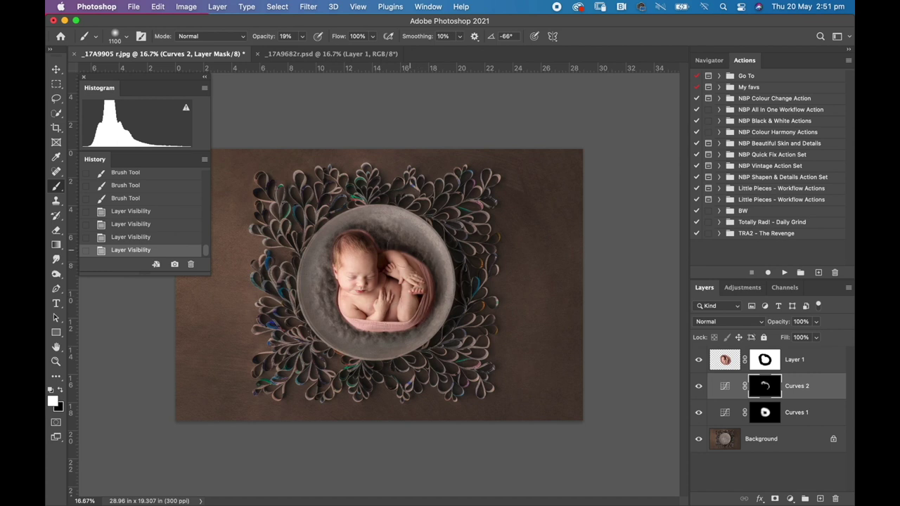
drag(405, 245, 396, 246)
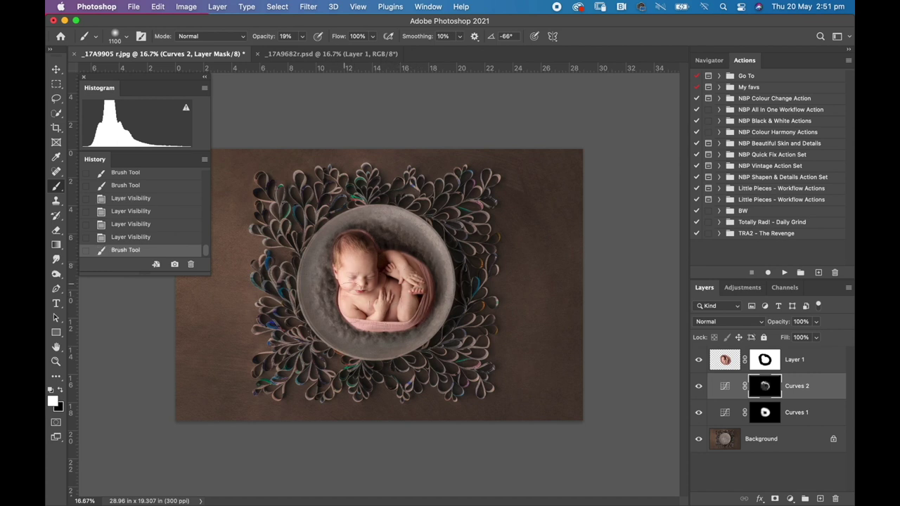
mouse_move(344, 283)
mouse_down()
mouse_move(392, 335)
mouse_move(414, 314)
mouse_move(425, 292)
mouse_up()
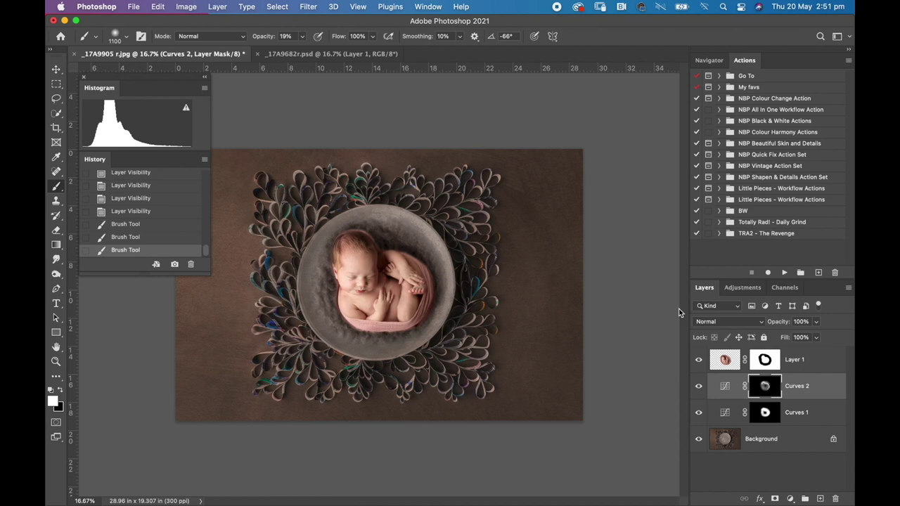
Paint black on Layer 1's mask with a size 70 brush to soften the fringe beside the baby's ear and shoulder
click(769, 361)
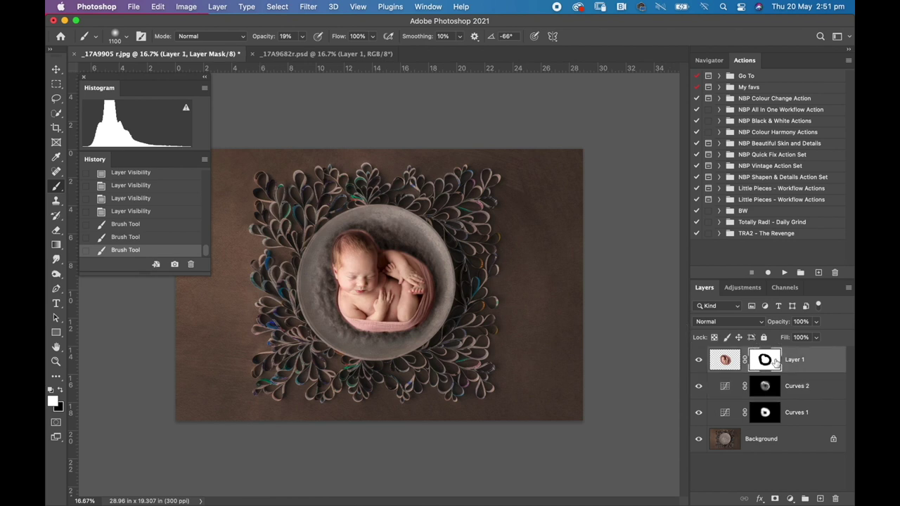
key(super+1)
scroll(492, 274, left, 5)
scroll(492, 274, down, 3)
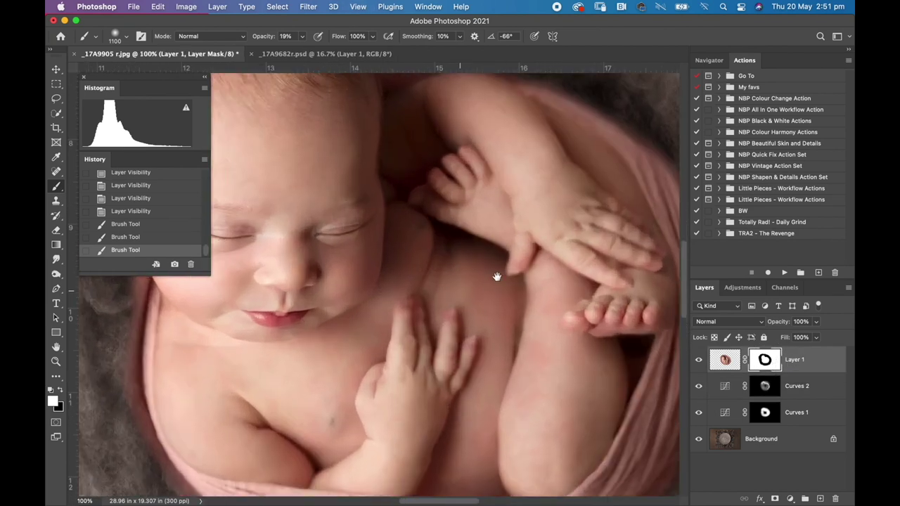
key(bracketleft)
key(bracketleft)
key(bracketleft)
key(bracketleft)
key(bracketleft)
key(bracketleft)
key(bracketleft)
key(bracketleft)
key(bracketleft)
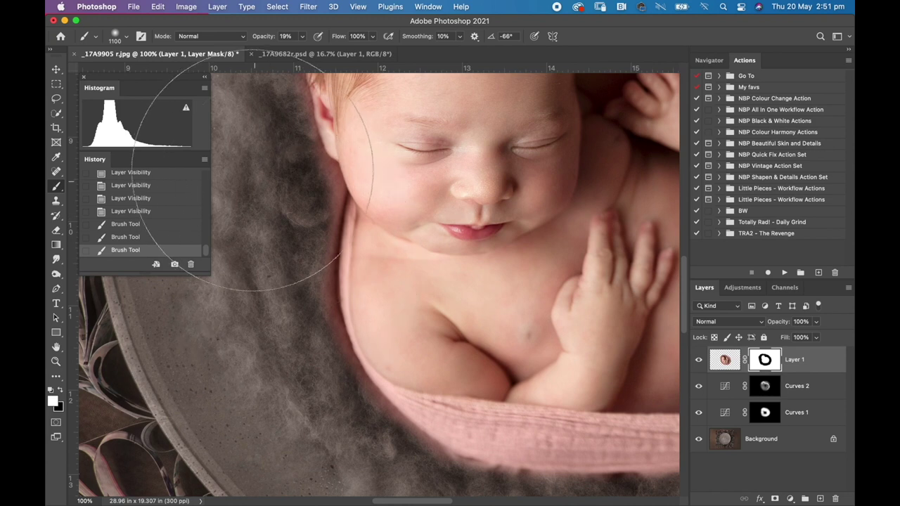
key(bracketleft)
key(bracketleft)
key(bracketleft)
key(bracketleft)
key(bracketleft)
key(bracketleft)
key(bracketleft)
key(bracketleft)
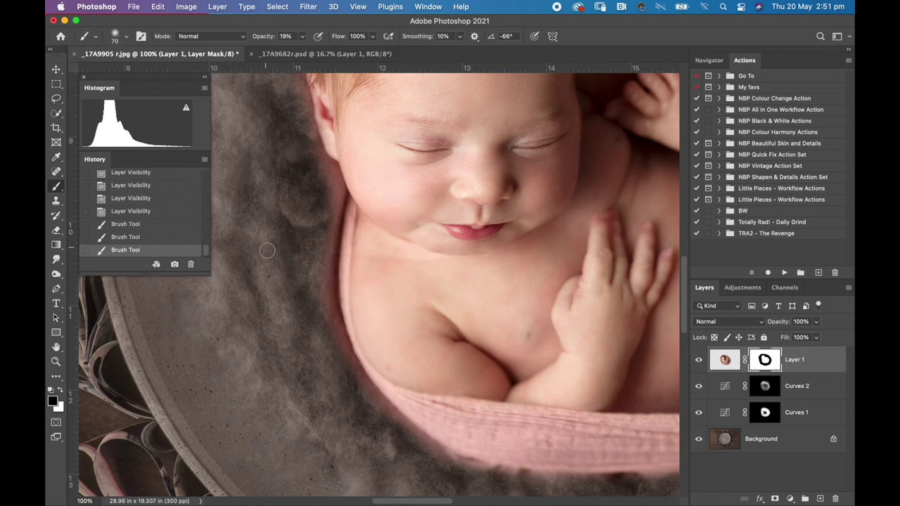
mouse_move(323, 181)
mouse_down()
mouse_move(333, 204)
mouse_move(326, 239)
mouse_up()
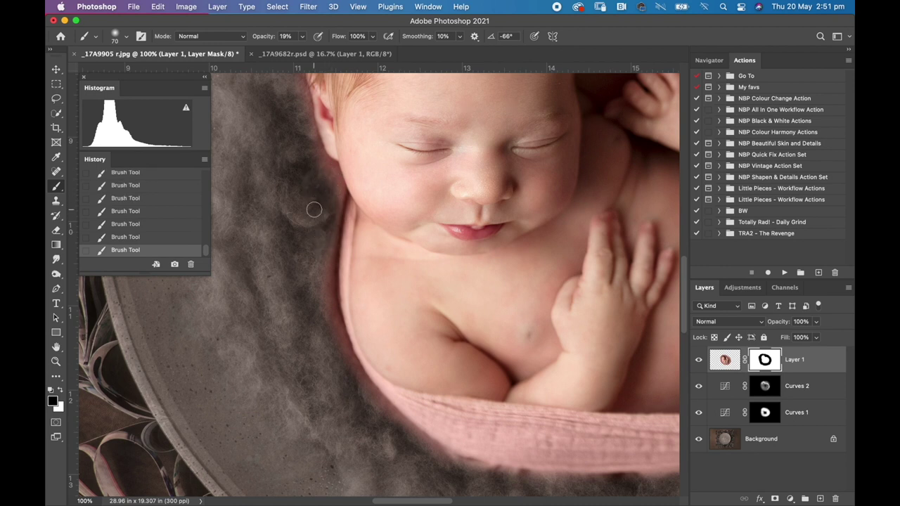
Raise the brush opacity to 63% and paint black on the mask to clean the fringe along the wrap's lower and outer edges
key(super+equal)
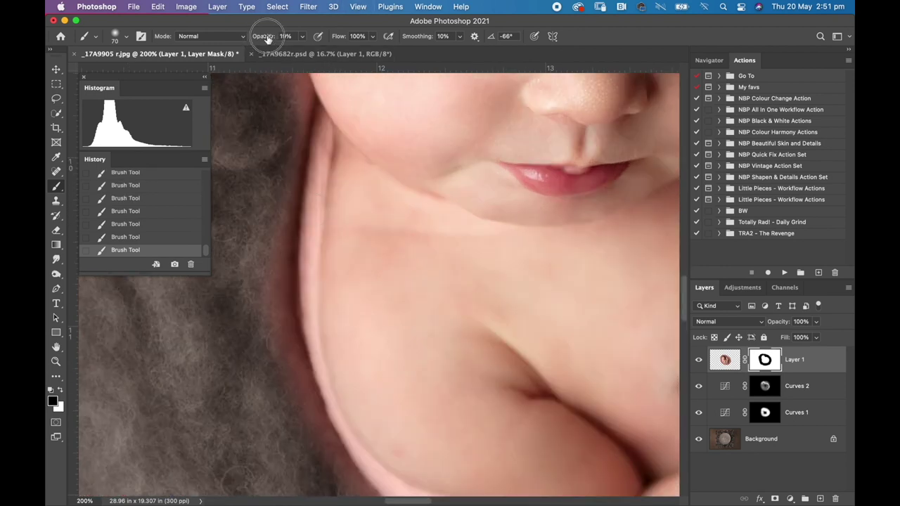
key(6)
key(3)
scroll(282, 273, down, 10)
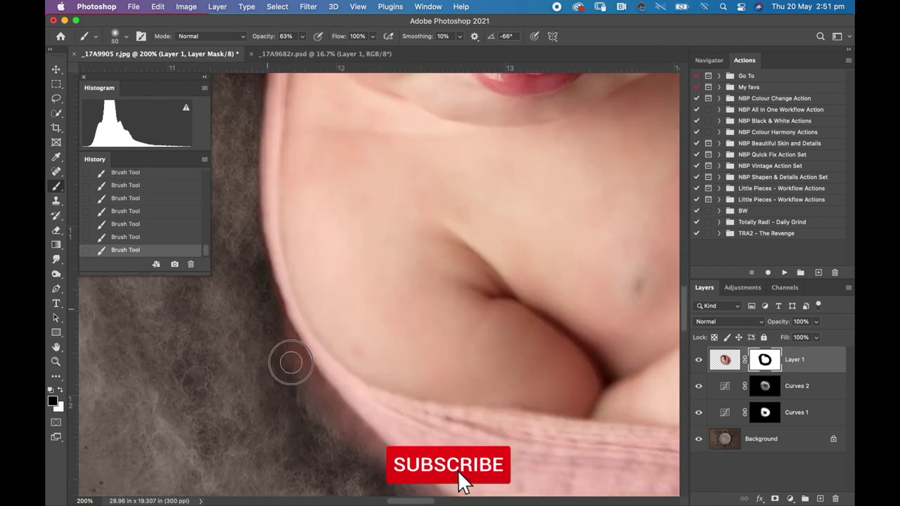
scroll(478, 355, right, 10)
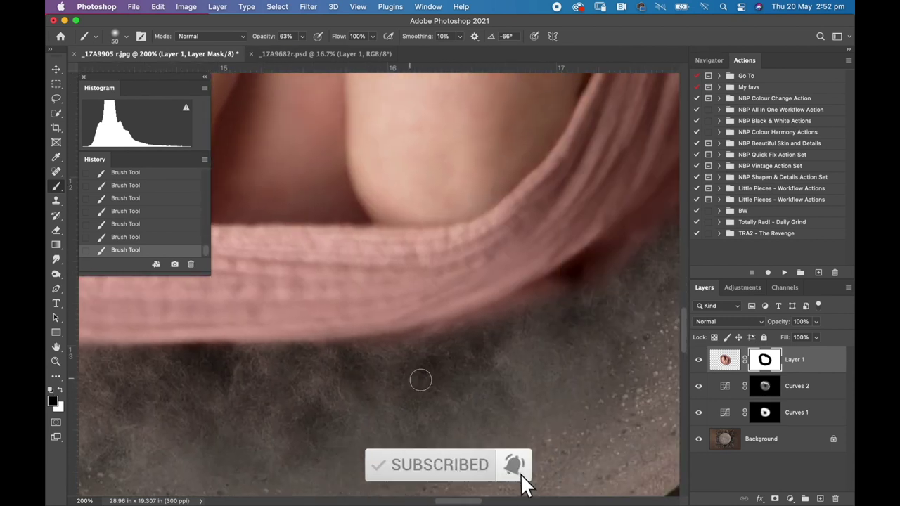
scroll(324, 328, up, 15)
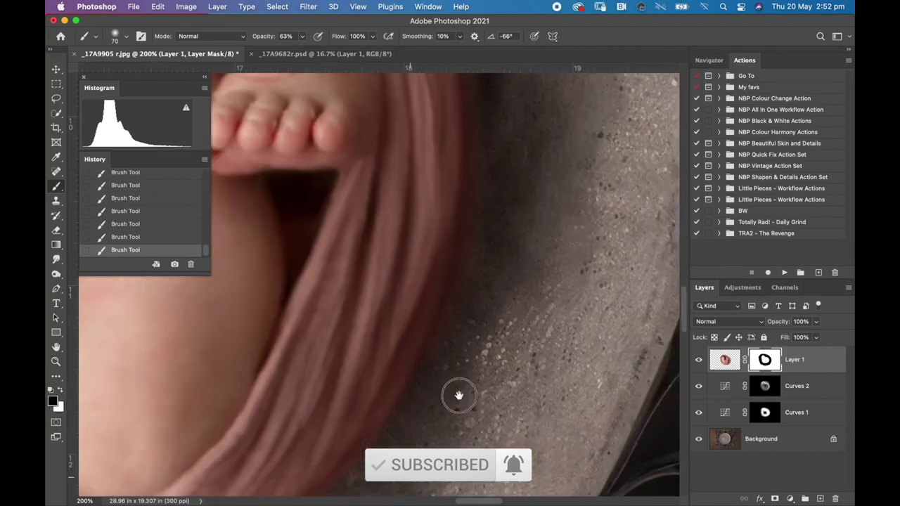
key(bracketright)
key(bracketright)
Paint black on Layer 1's mask around the top of the baby's head to remove the pink halo above the hair
drag(232, 184, 324, 261)
mouse_move(218, 140)
mouse_down()
mouse_move(405, 254)
mouse_move(611, 330)
mouse_up()
key(bracketleft)
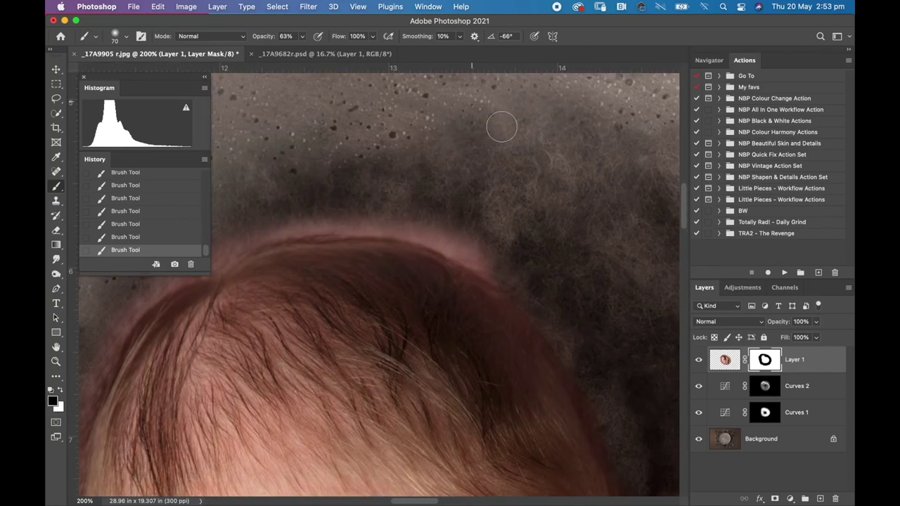
drag(453, 235, 499, 264)
mouse_move(450, 242)
mouse_down()
mouse_move(373, 232)
mouse_move(352, 217)
mouse_up()
drag(376, 208, 563, 267)
drag(492, 302, 357, 332)
scroll(357, 332, down, 15)
scroll(357, 332, left, 3)
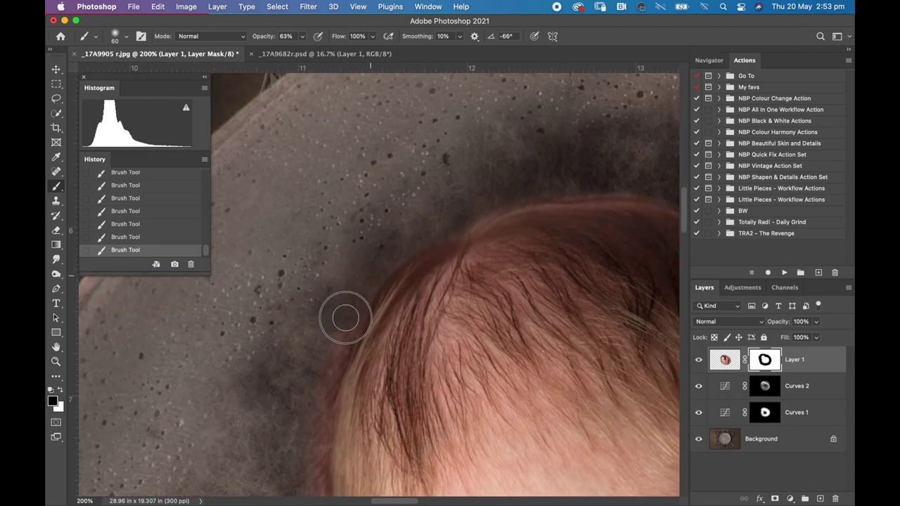
Refine the mask along the side of the baby's head with alternating white and black strokes, reducing the brush to size 35
key(x)
drag(388, 207, 404, 280)
key(x)
mouse_move(397, 278)
mouse_down()
mouse_move(391, 319)
mouse_move(429, 397)
mouse_up()
key(bracketleft)
key(bracketleft)
key(bracketleft)
key(bracketleft)
mouse_move(429, 398)
mouse_down()
mouse_move(393, 309)
mouse_move(413, 372)
mouse_up()
key(super+0)
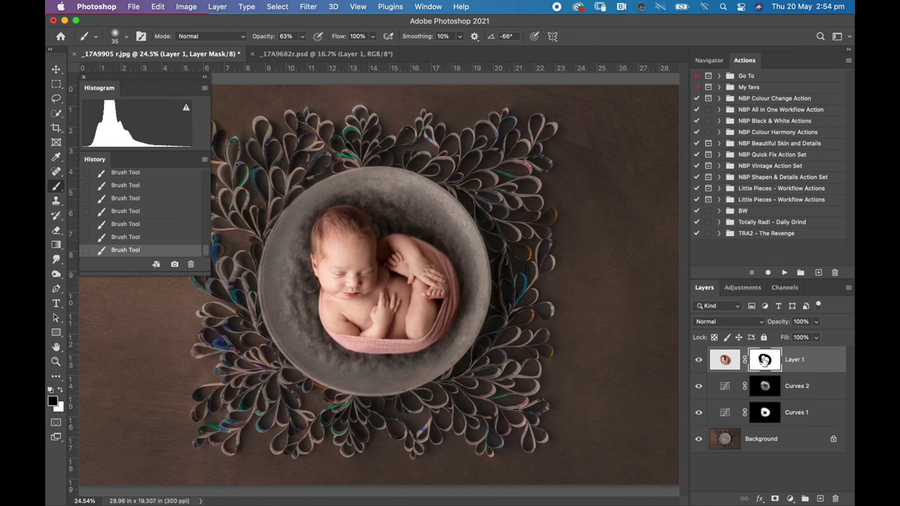
Apply the layer mask to Layer 1 and duplicate the layer
right_click(764, 360)
click(717, 394)
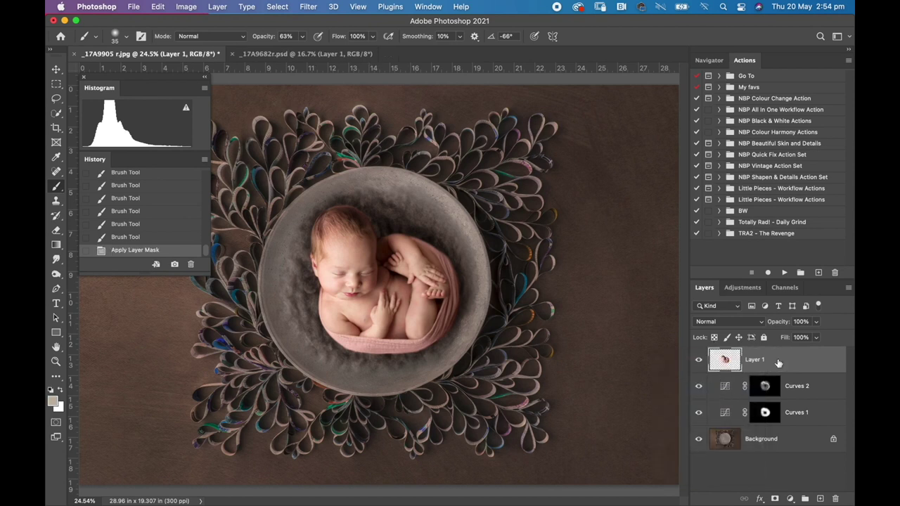
key(super+j)
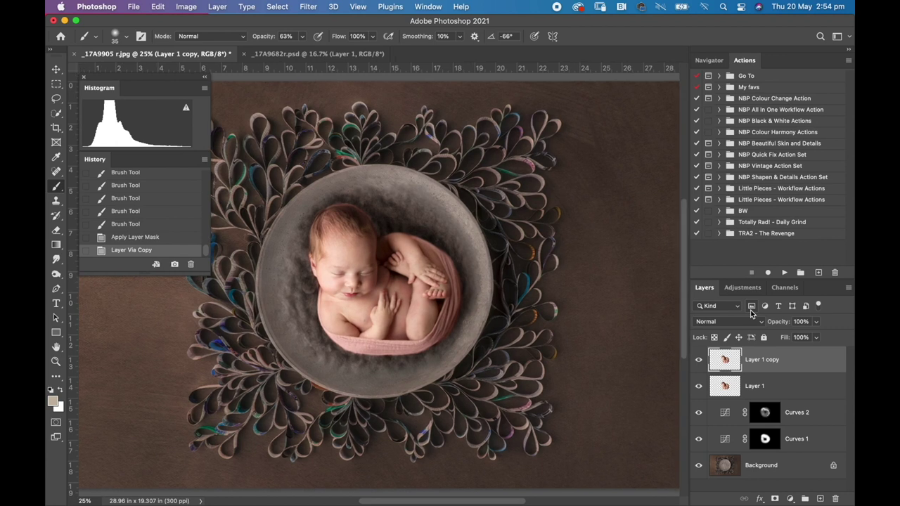
Darken the duplicated baby layer with a Curves adjustment, moving a midtone point to input 142, output 114
key(super+equal)
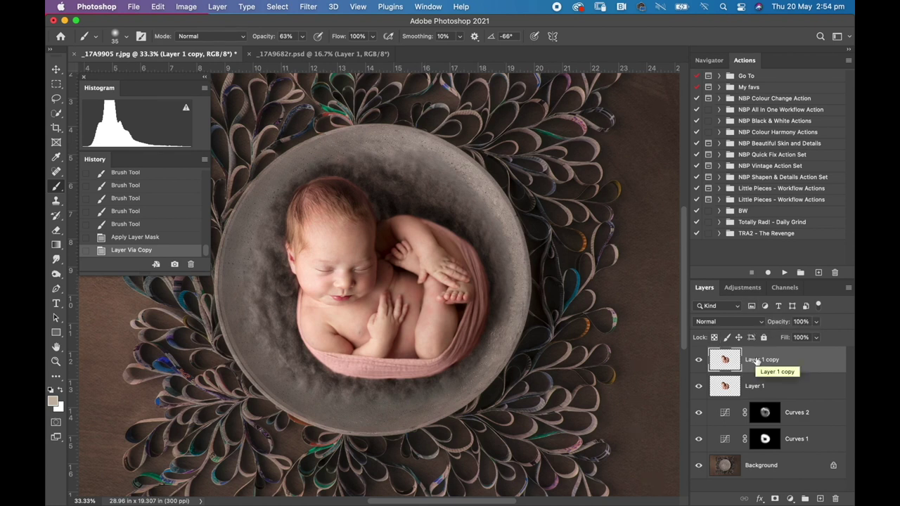
key(super+m)
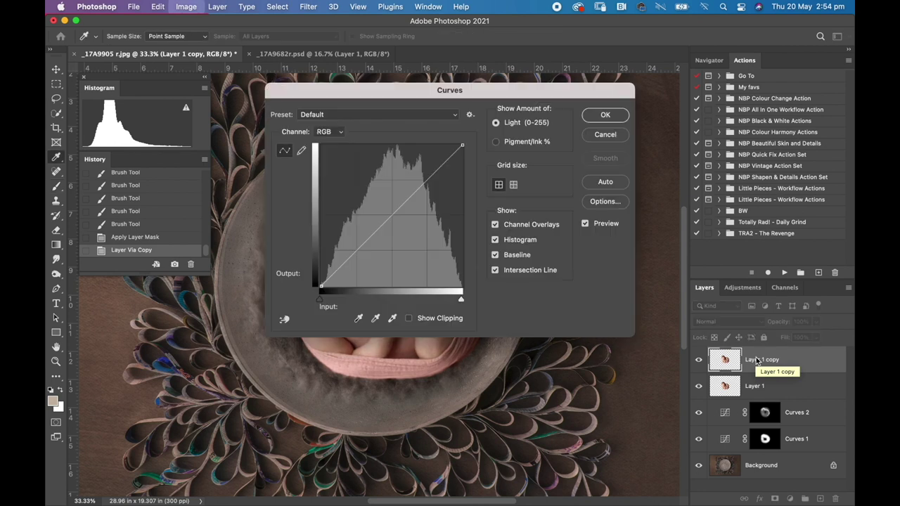
drag(411, 92, 635, 52)
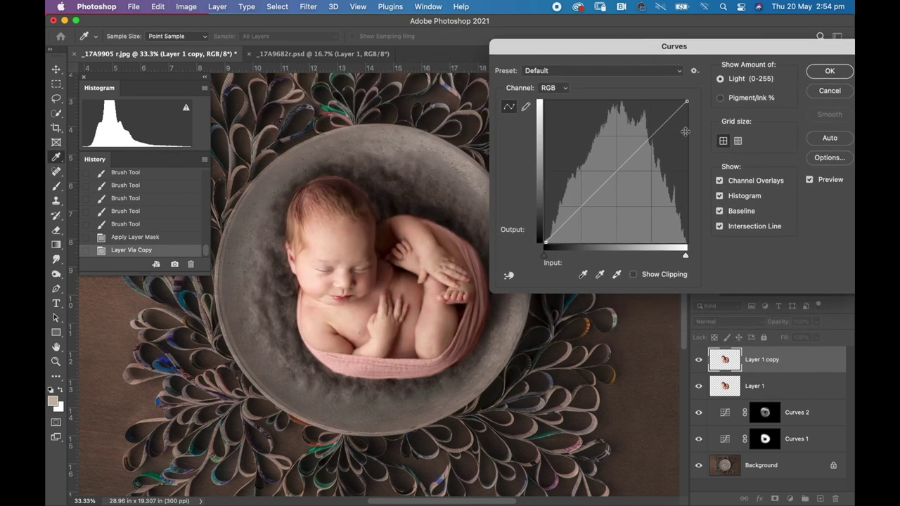
click(615, 173)
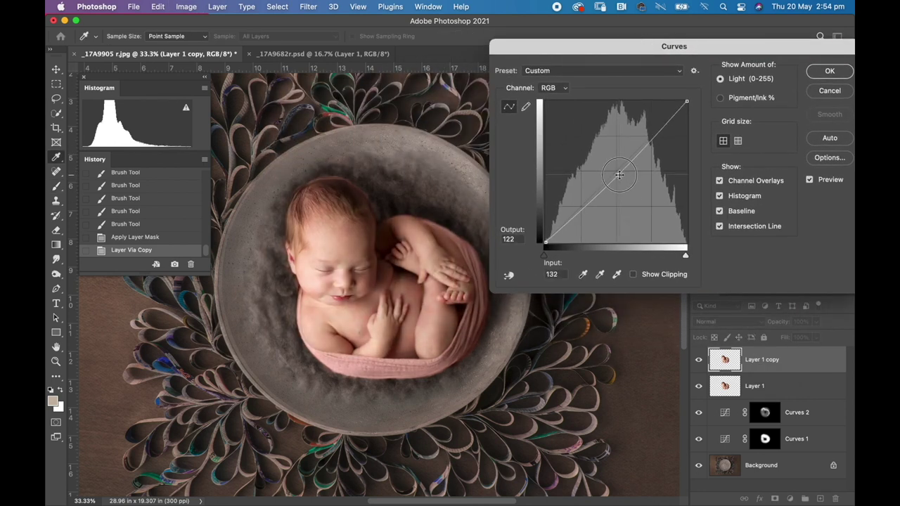
drag(618, 174, 624, 179)
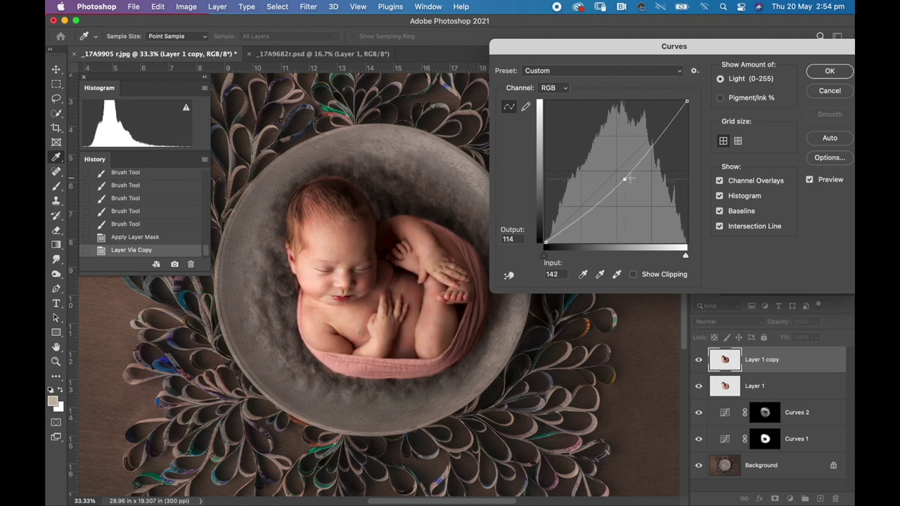
click(830, 71)
Add a layer mask to the darkened copy, invert it to black and set up a white brush at 37% opacity
click(775, 499)
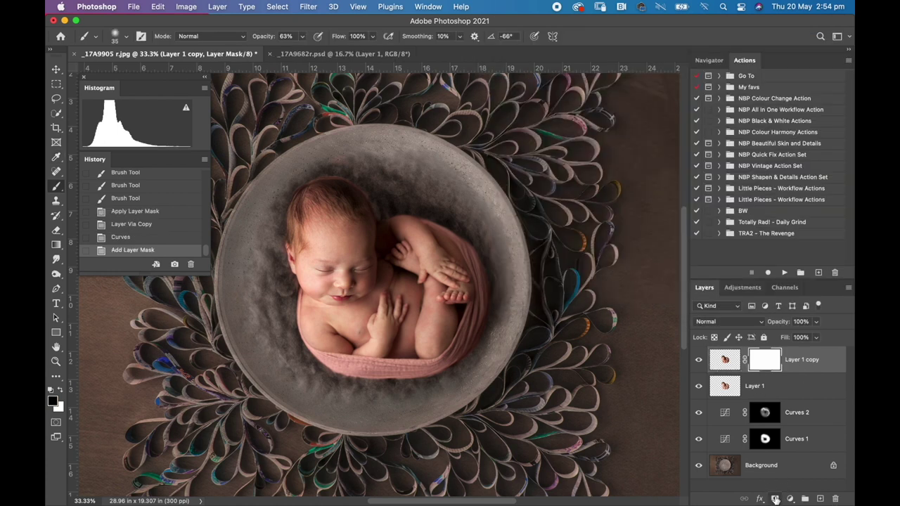
key(cmd+i)
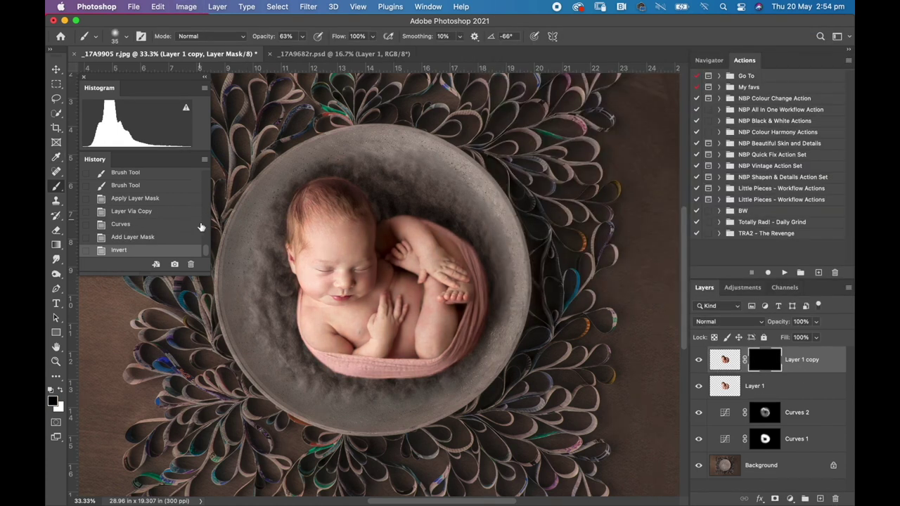
key(x)
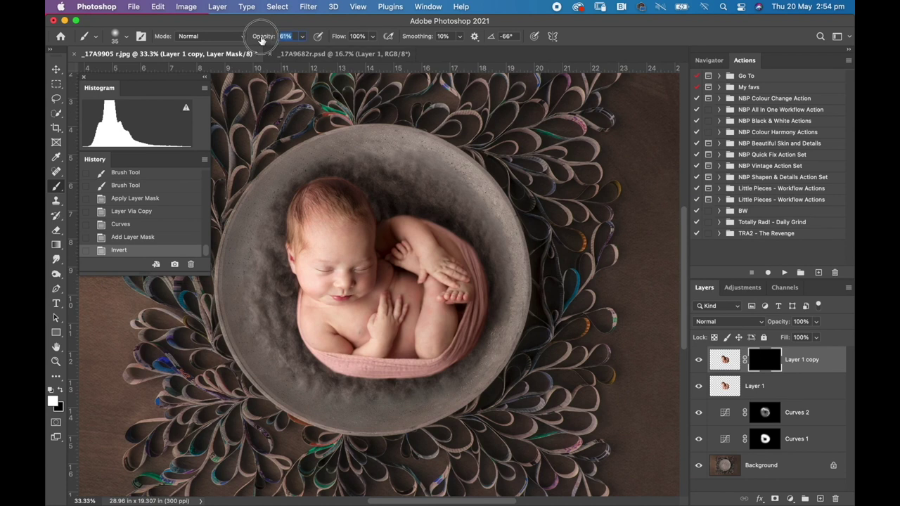
drag(267, 40, 262, 40)
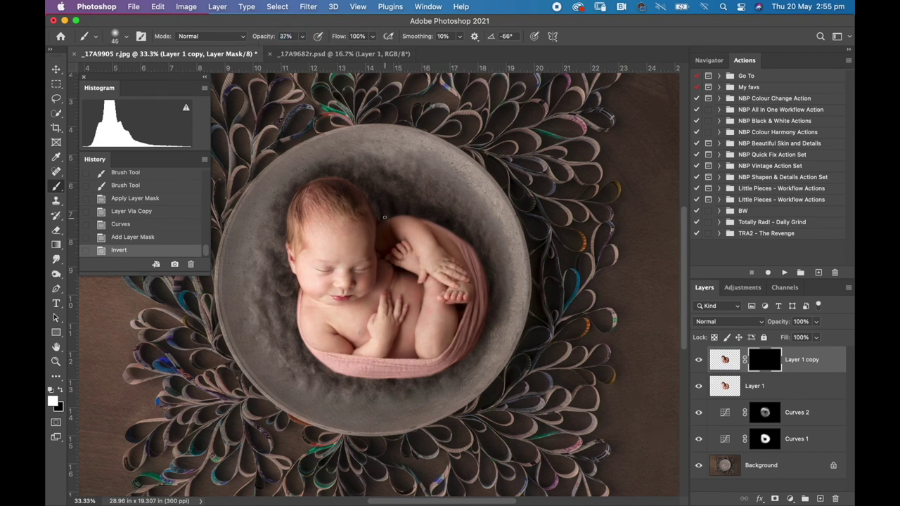
Paint white on the copy's mask along the top of the baby's head with a size 250 brush to darken the hair edge
drag(355, 180, 317, 176)
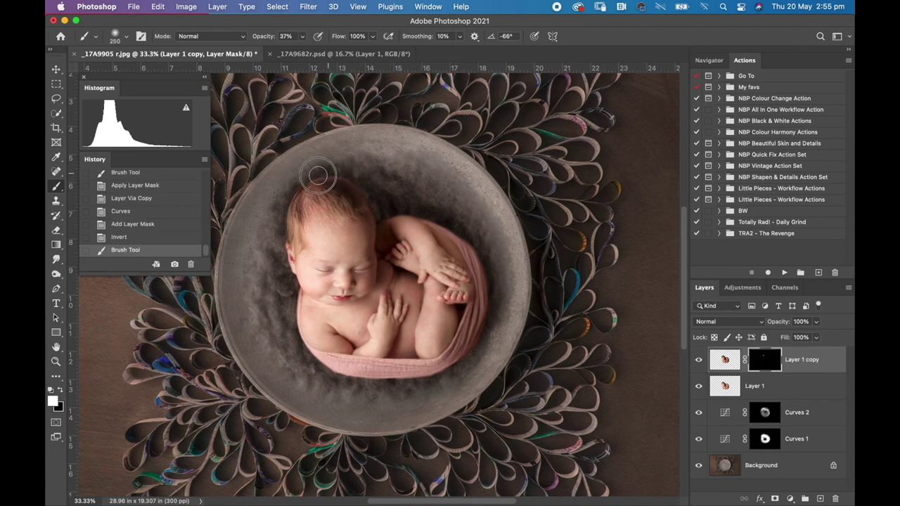
click(318, 176)
click(341, 176)
click(348, 179)
click(355, 181)
click(359, 180)
click(359, 180)
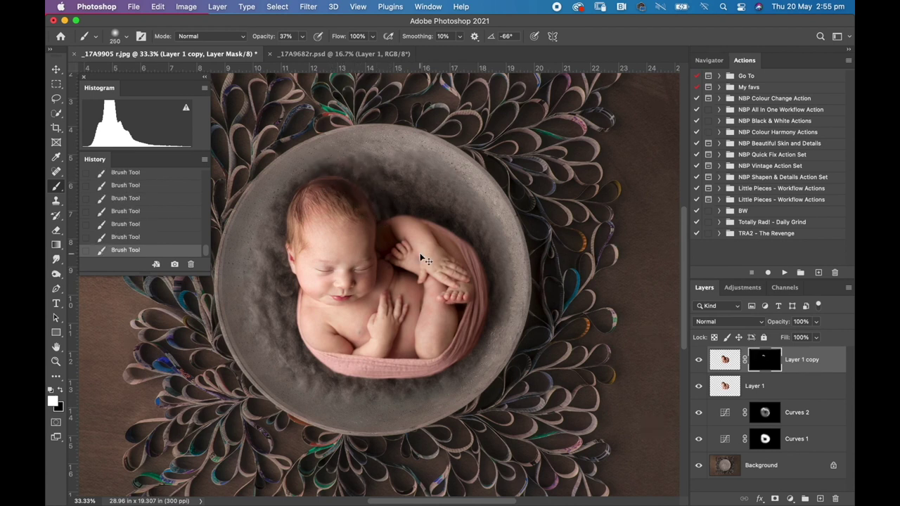
Paint white on the copy's mask along the baby's arm and the wrap's outer edge to shade them, resizing the brush up to 250
key(super+plus)
key(super+plus)
drag(447, 300, 431, 377)
key(bracketleft)
key(bracketleft)
key(bracketleft)
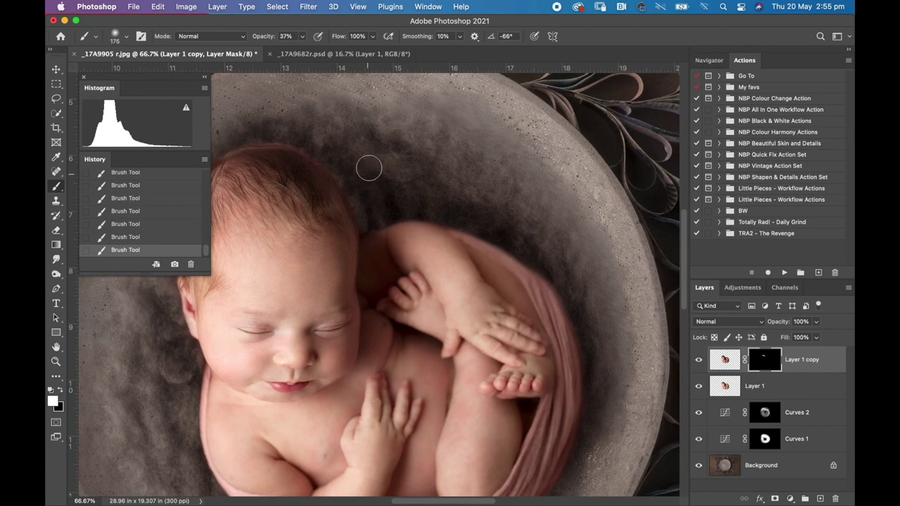
key(bracketleft)
key(bracketleft)
key(bracketright)
key(bracketright)
key(bracketright)
key(bracketright)
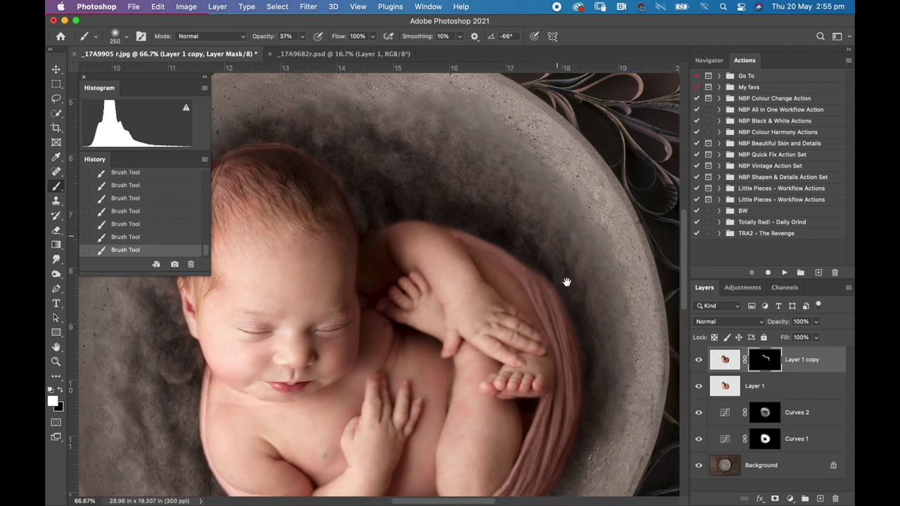
drag(566, 281, 556, 255)
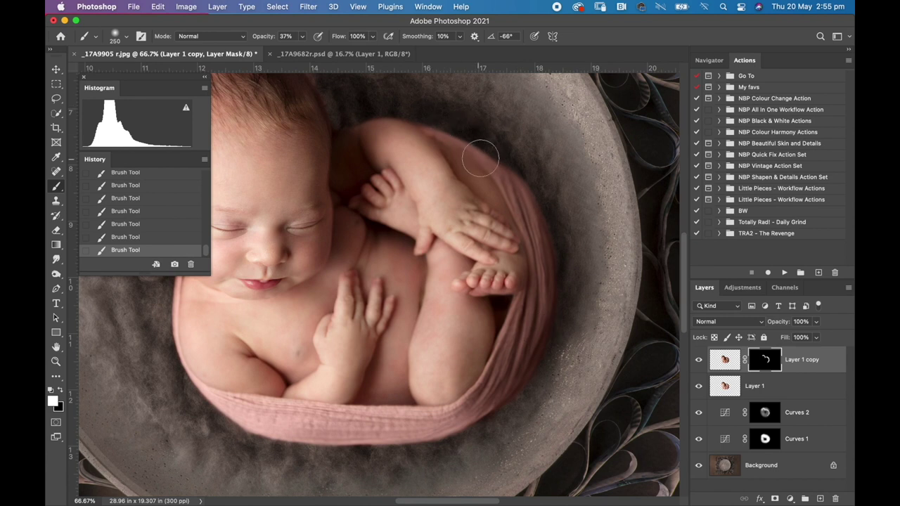
Paint white on the darkened copy's mask along the wrap's lower edge with a size 150 brush to shade it
key(bracketleft)
key(bracketleft)
key(bracketleft)
scroll(531, 280, down, 5)
key(bracketright)
key(bracketright)
key(bracketright)
key(bracketright)
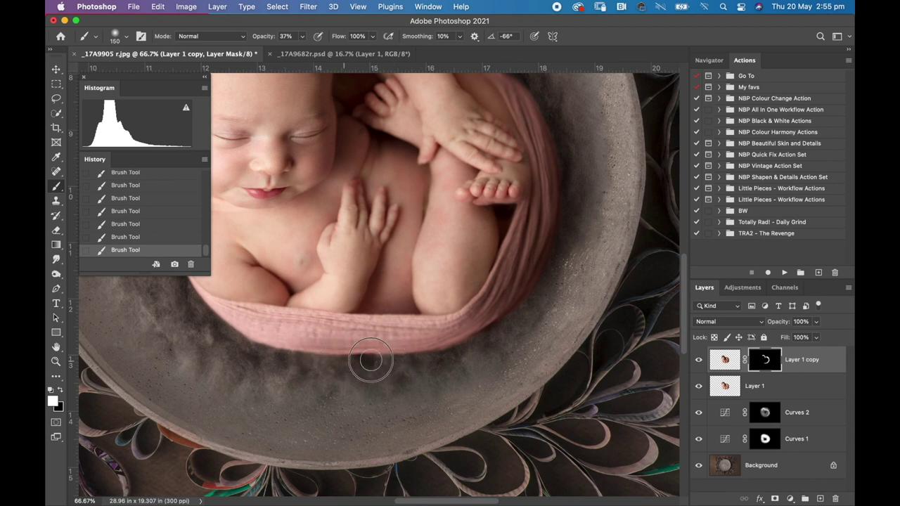
scroll(432, 398, left, 3)
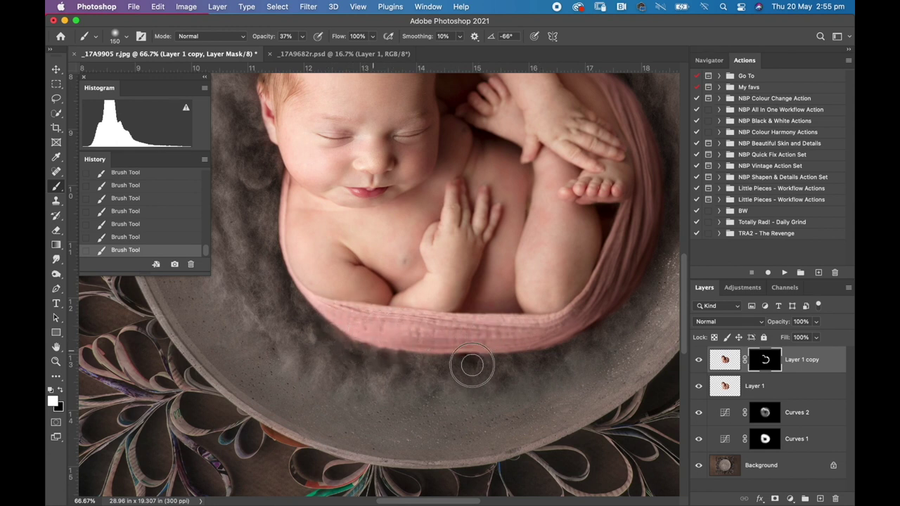
Continue the white edge shading on the copy's mask up the baby's shoulder, ear and side of the head at brush size 150
scroll(340, 346, left, 5)
scroll(340, 345, up, 3)
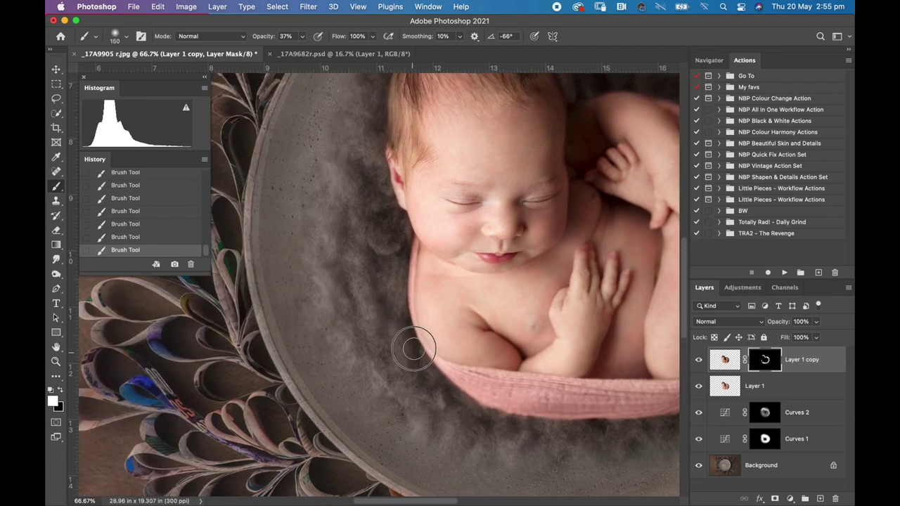
scroll(393, 345, up, 5)
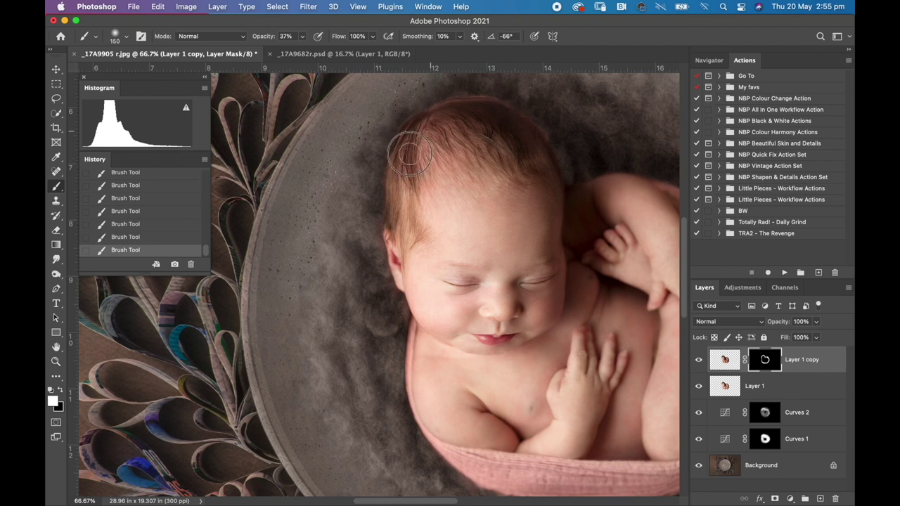
Hide and show the darkened copy, Layer 1 copy, to compare the edge shading across the whole image
key(super+0)
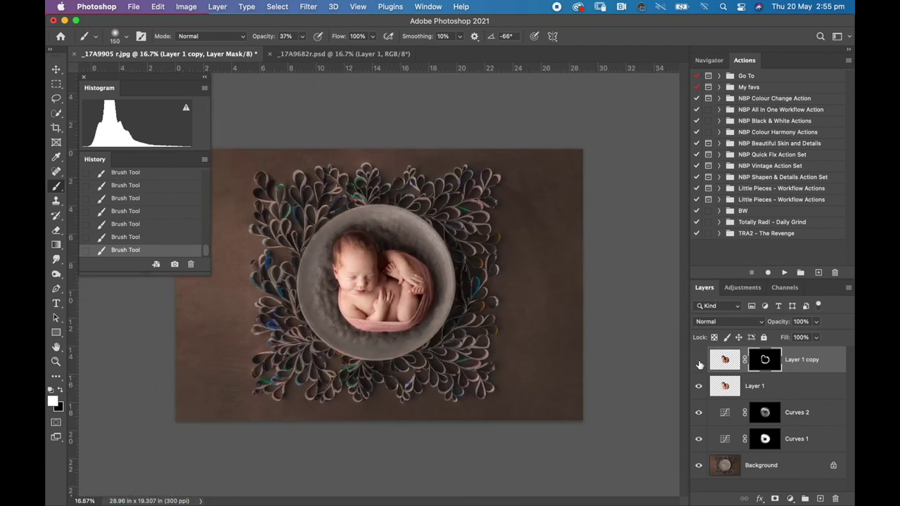
click(698, 362)
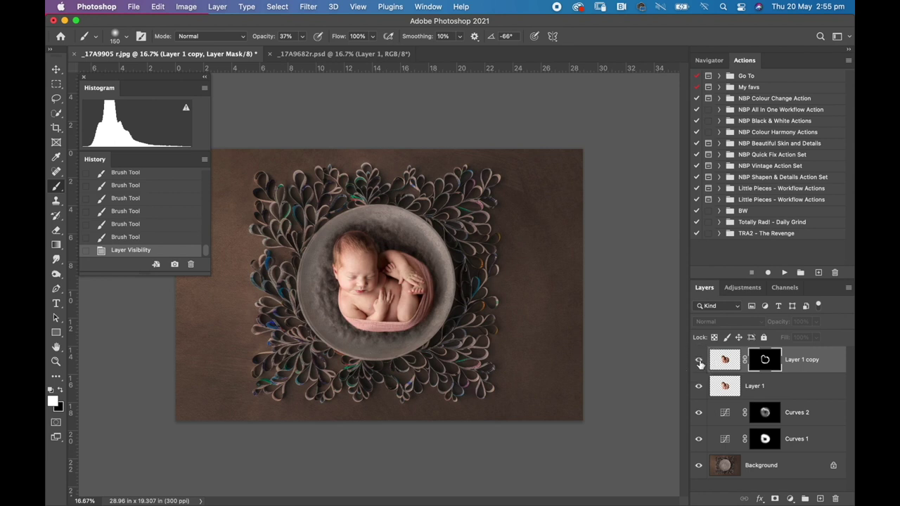
click(698, 362)
key(super+plus)
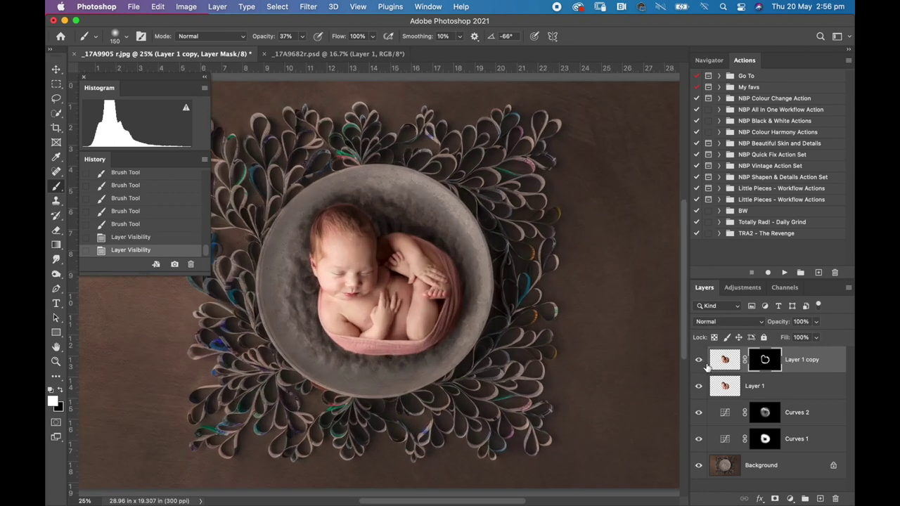
Paint white on the Curves 1 mask around the baby and the bowl's inner side with a size 500 brush to deepen the broad shadow
click(765, 413)
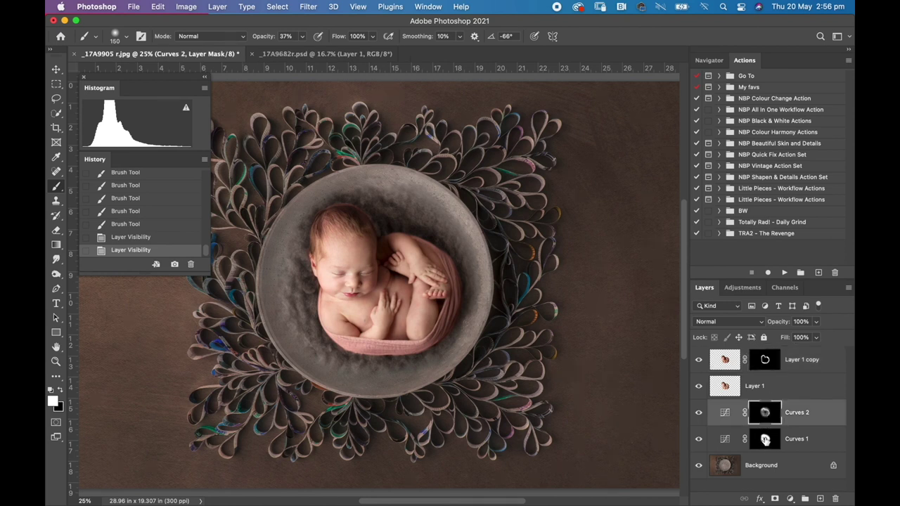
click(766, 440)
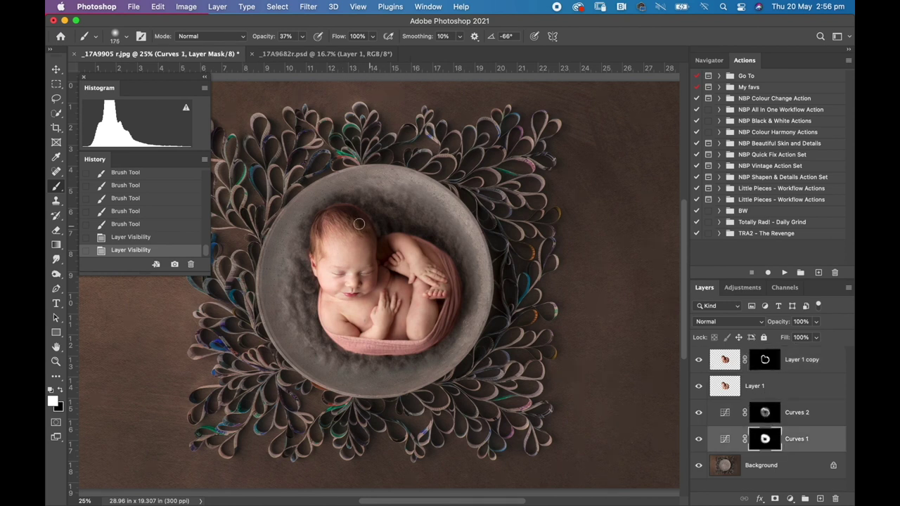
key(])
drag(364, 182, 430, 201)
drag(434, 202, 420, 201)
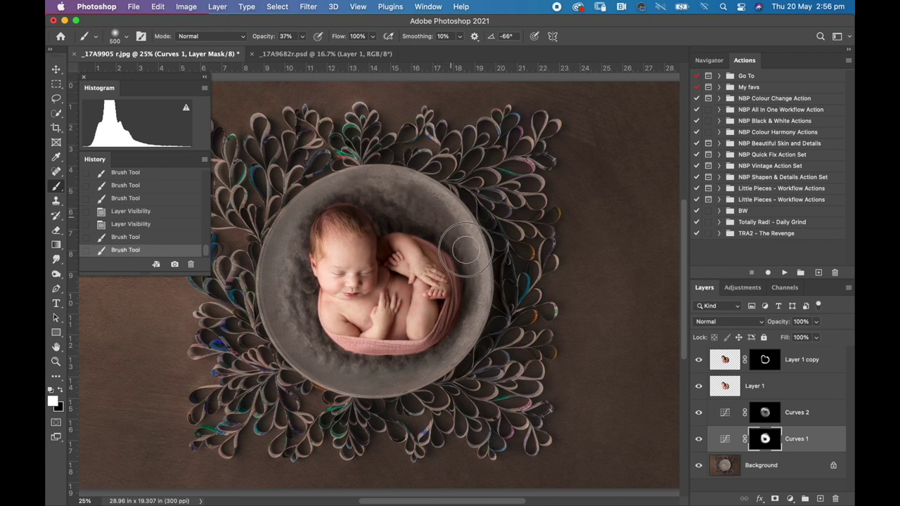
mouse_move(478, 288)
mouse_down()
mouse_move(465, 331)
mouse_move(407, 373)
mouse_move(323, 360)
mouse_move(285, 323)
mouse_move(276, 261)
mouse_move(310, 200)
mouse_move(404, 186)
mouse_move(442, 218)
mouse_move(473, 181)
mouse_up()
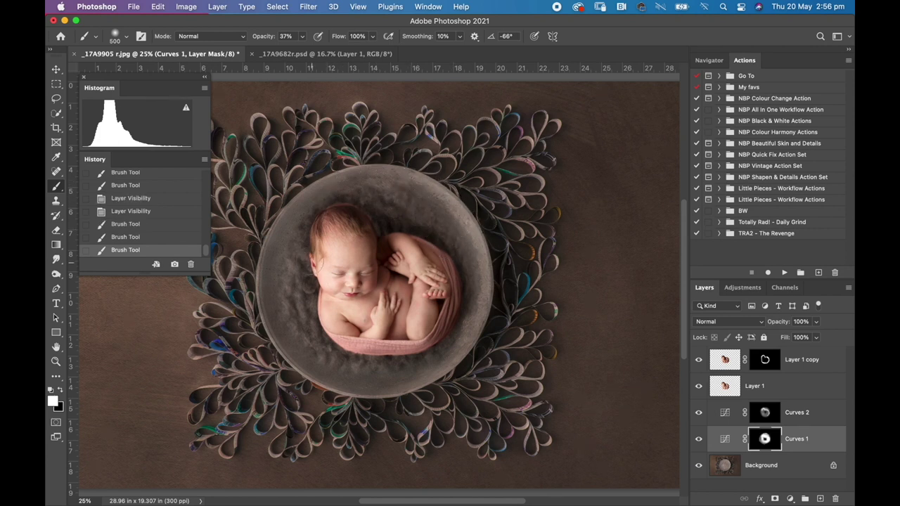
drag(311, 262, 306, 295)
mouse_move(321, 329)
mouse_down()
mouse_move(356, 345)
mouse_move(422, 344)
mouse_up()
drag(450, 316, 462, 250)
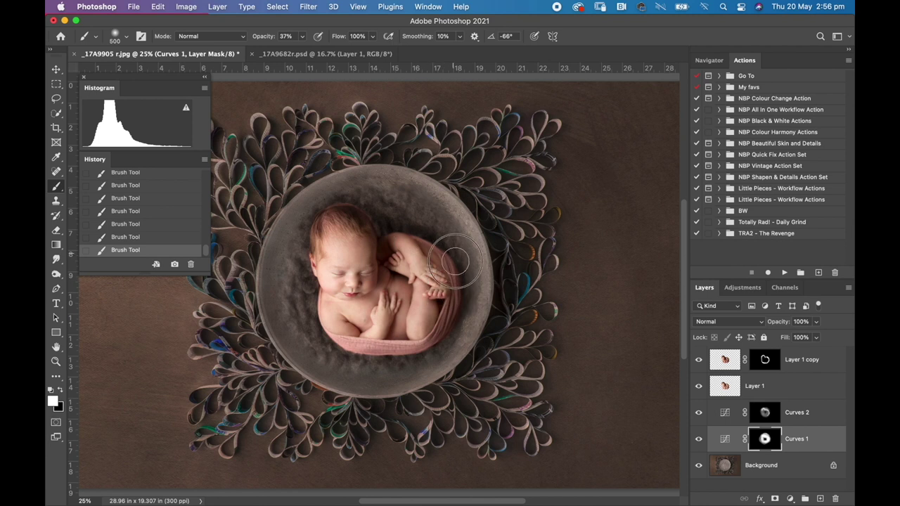
Check the shadow beneath Layer 1, then paint white on the Curves 2 mask close around the baby and wrap, enlarging the brush to 150
click(771, 410)
key(super+equal)
key(super+equal)
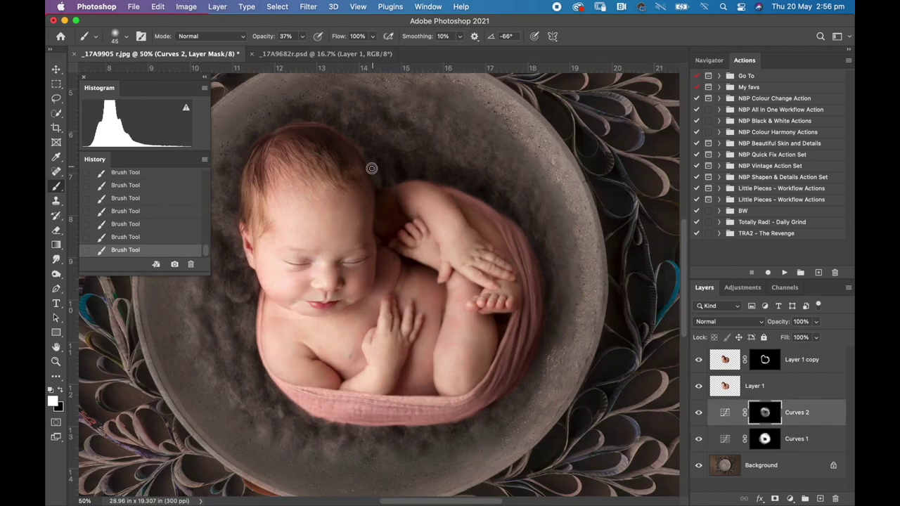
click(698, 386)
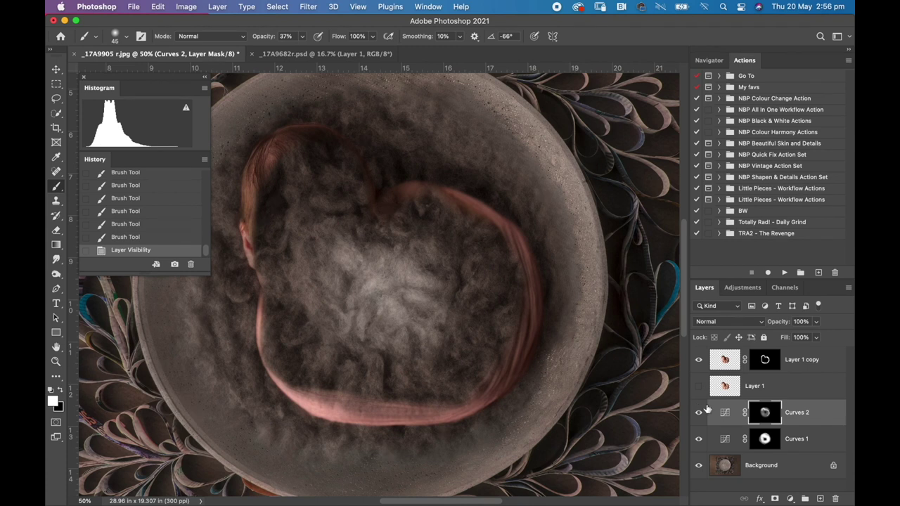
click(698, 386)
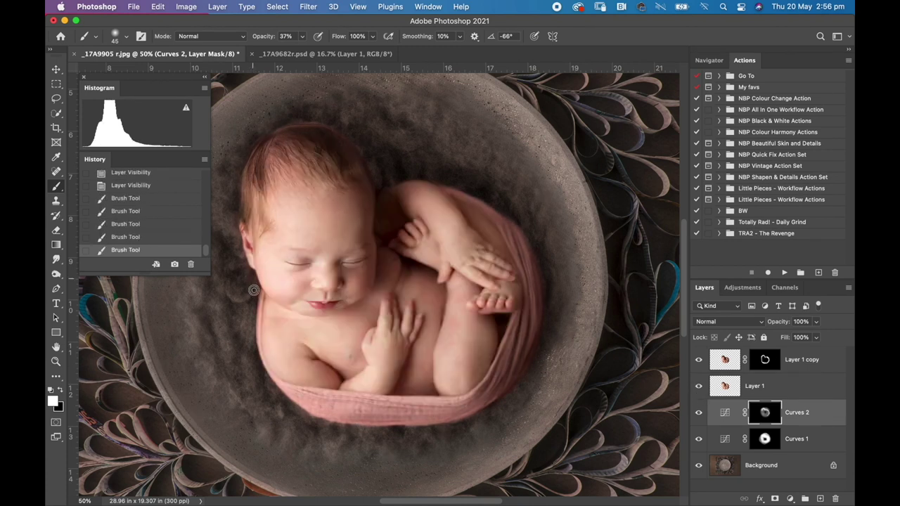
key(])
key(])
key(])
key(])
key(])
key(])
key(])
key(])
key(])
drag(335, 429, 394, 435)
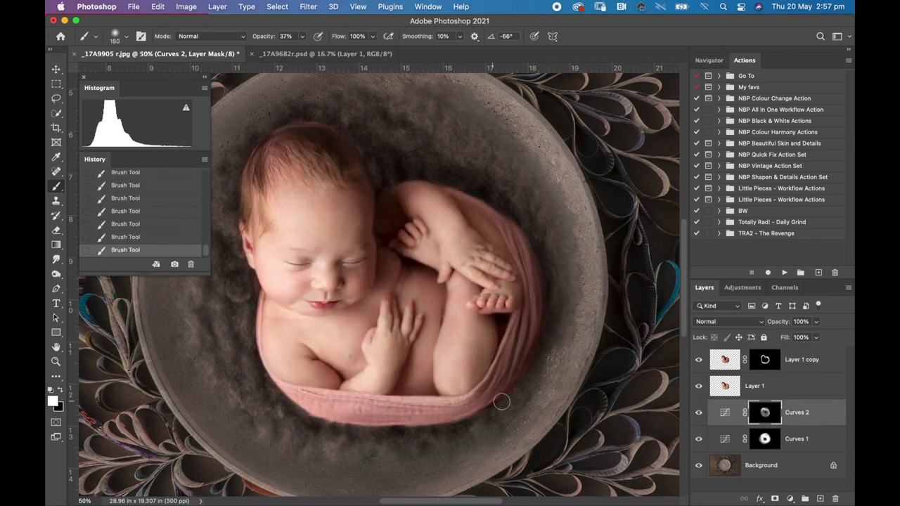
key(bracketright)
Paint white on the Curves 2 mask around the baby with a size 500 brush, and toggle Curves 2 to compare the shadow
key(super+minus)
key(super+minus)
key(super+minus)
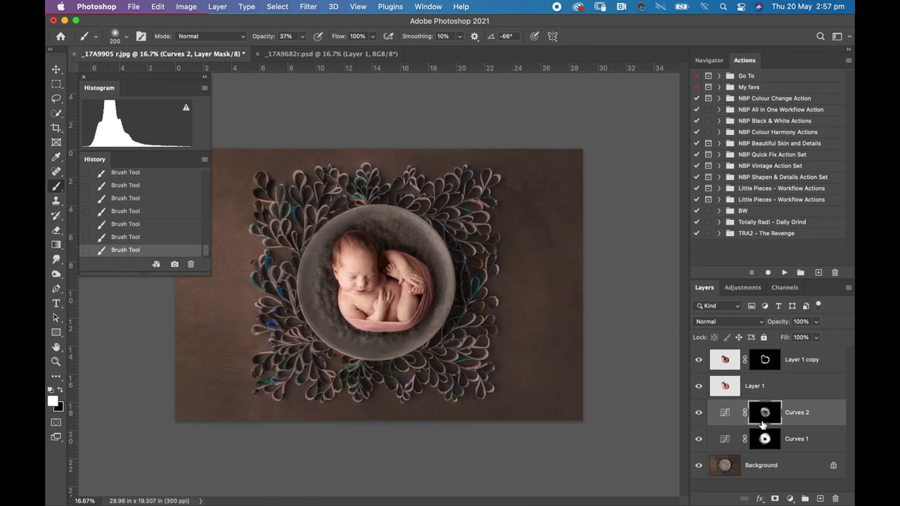
key(super+plus)
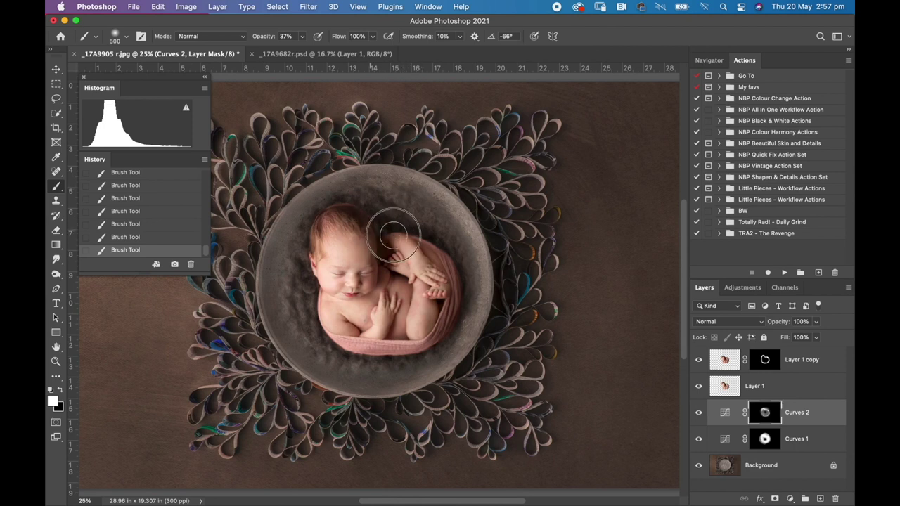
key(bracketright)
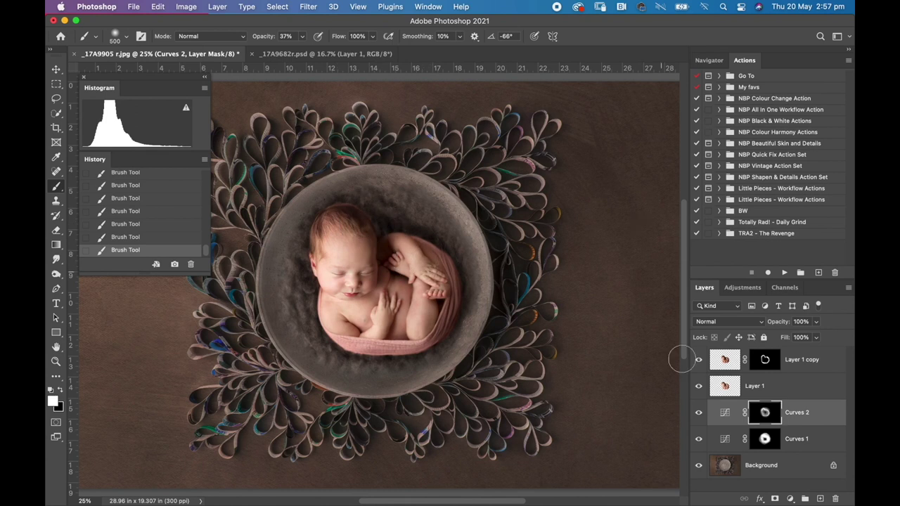
click(699, 413)
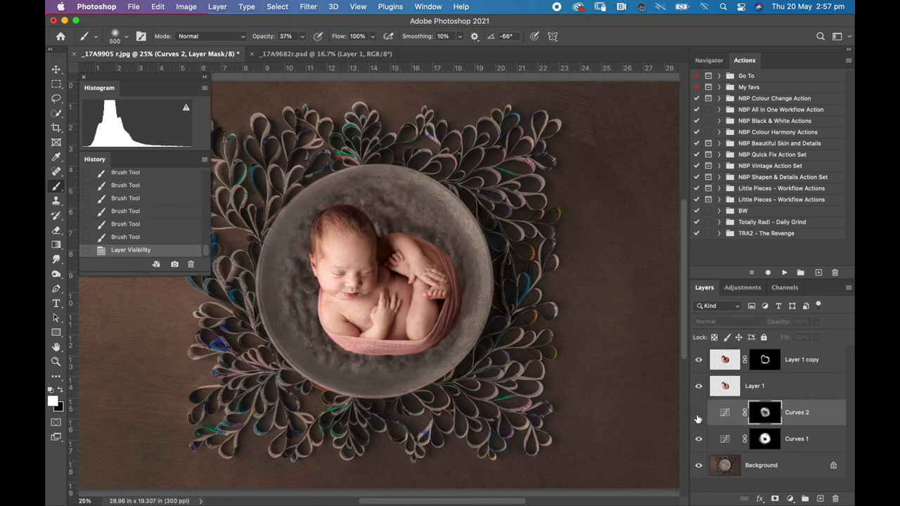
click(699, 413)
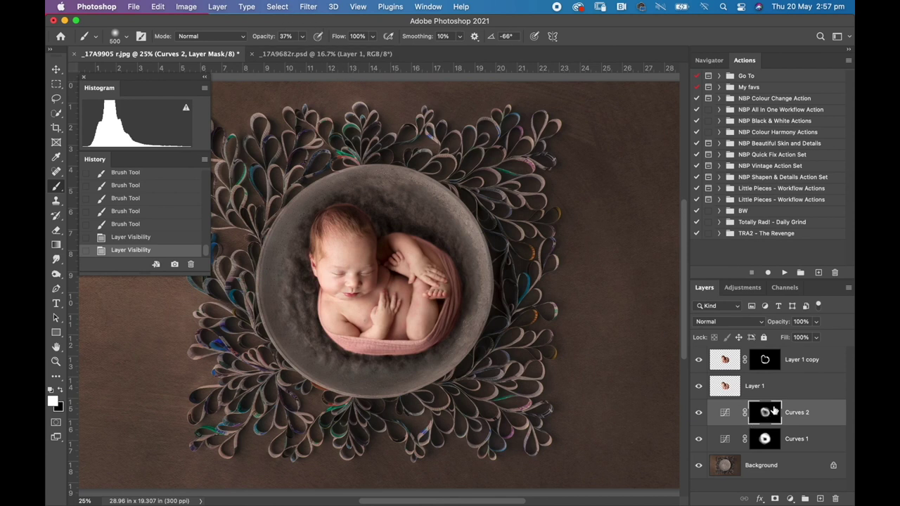
Soften the Curves 2 mask with a Gaussian Blur of 27.5 pixels radius
click(307, 8)
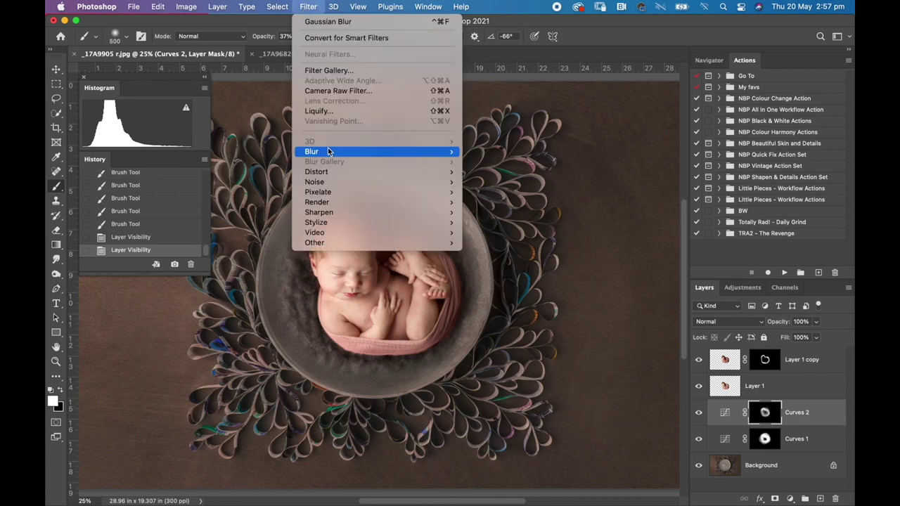
mouse_move(336, 153)
click(497, 193)
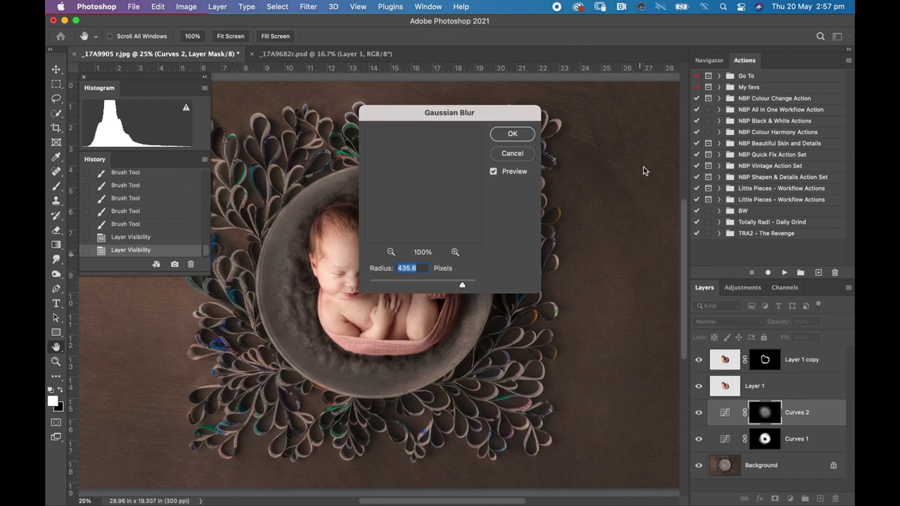
drag(418, 114, 626, 69)
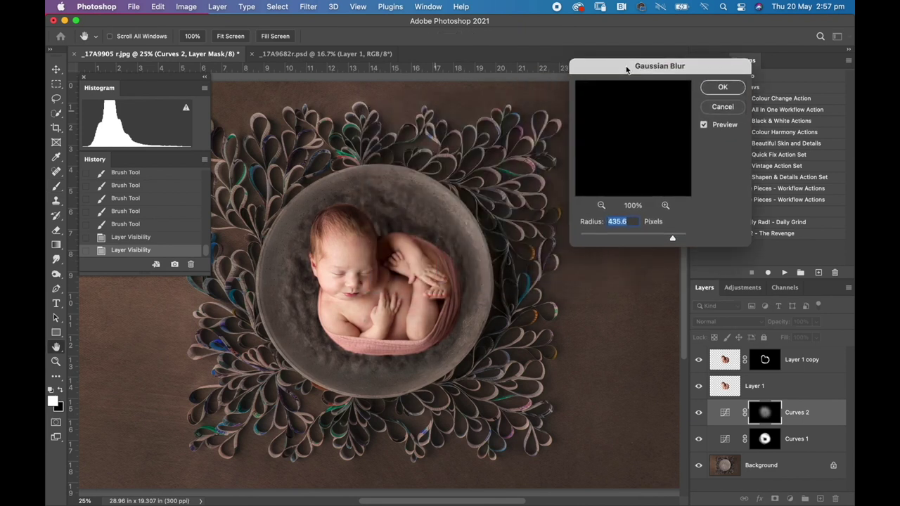
click(614, 237)
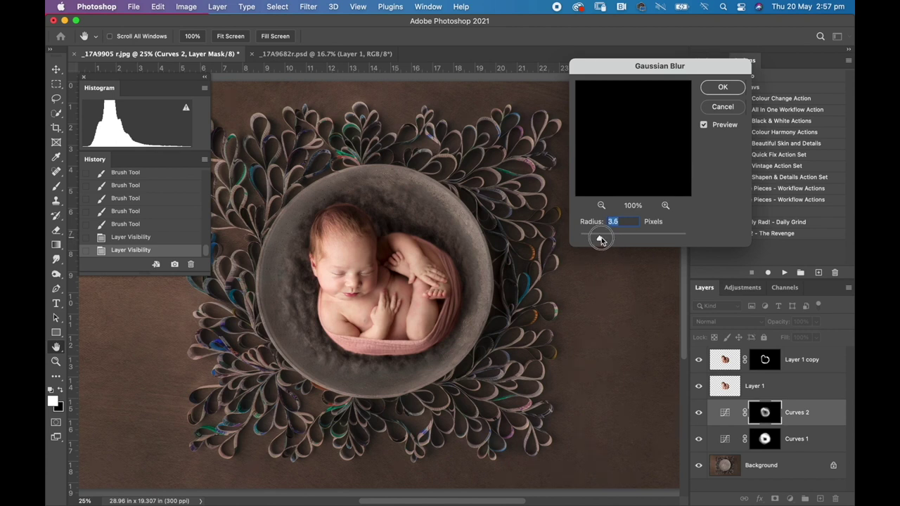
drag(599, 240, 615, 241)
drag(622, 241, 640, 240)
drag(639, 241, 629, 239)
key(Return)
Soften the Curves 1 mask with a Gaussian Blur of 14.8 pixels radius
click(764, 438)
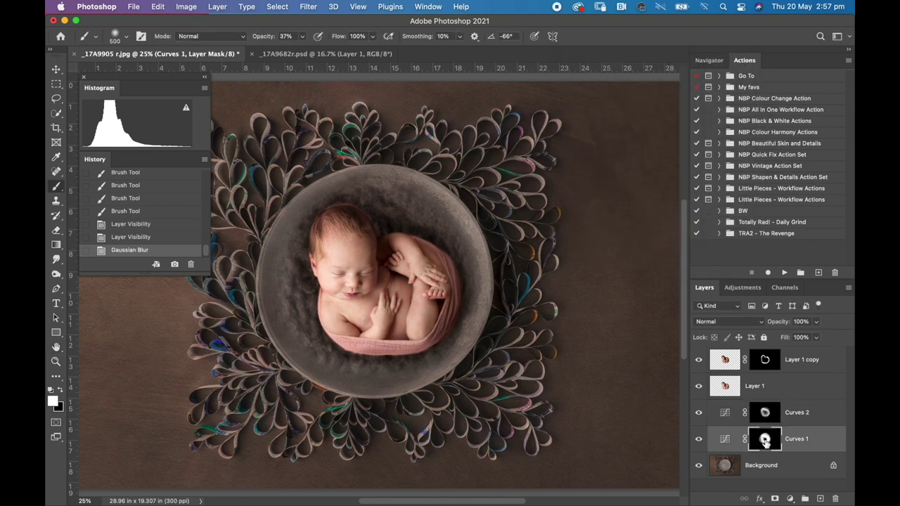
click(302, 8)
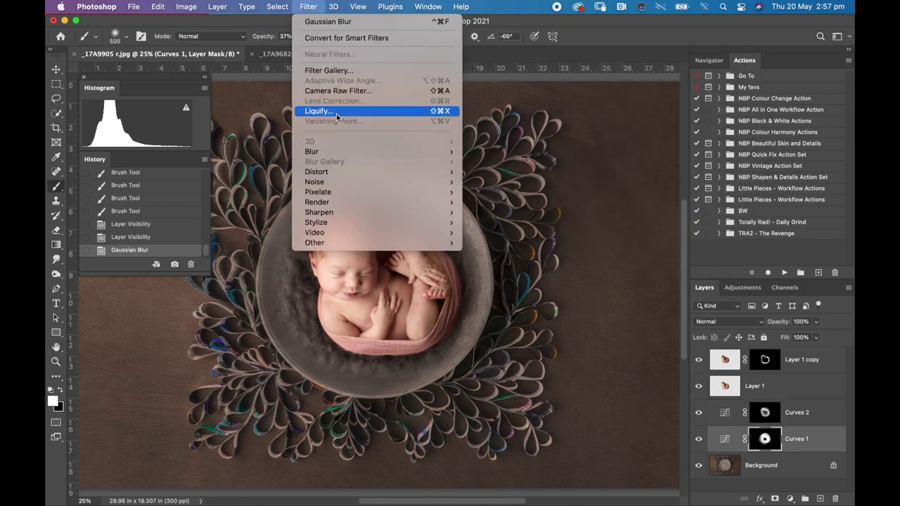
mouse_move(326, 152)
click(495, 192)
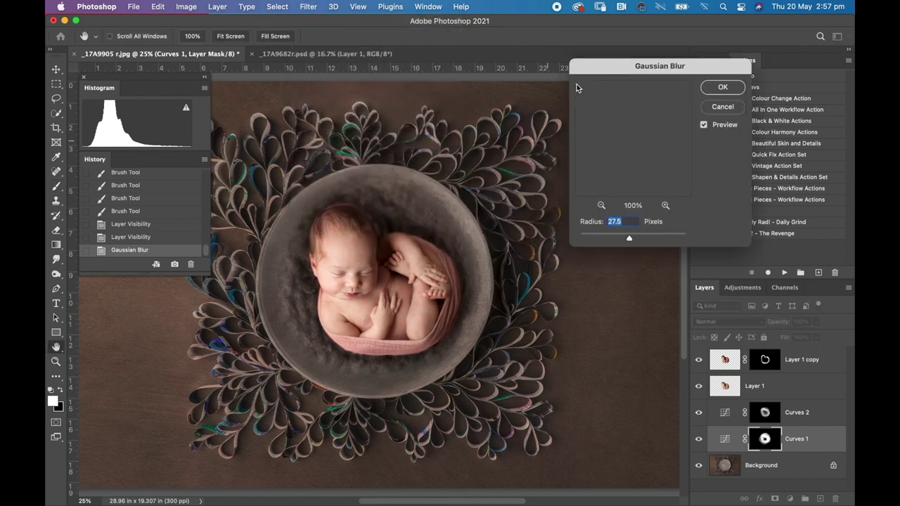
drag(629, 244, 667, 241)
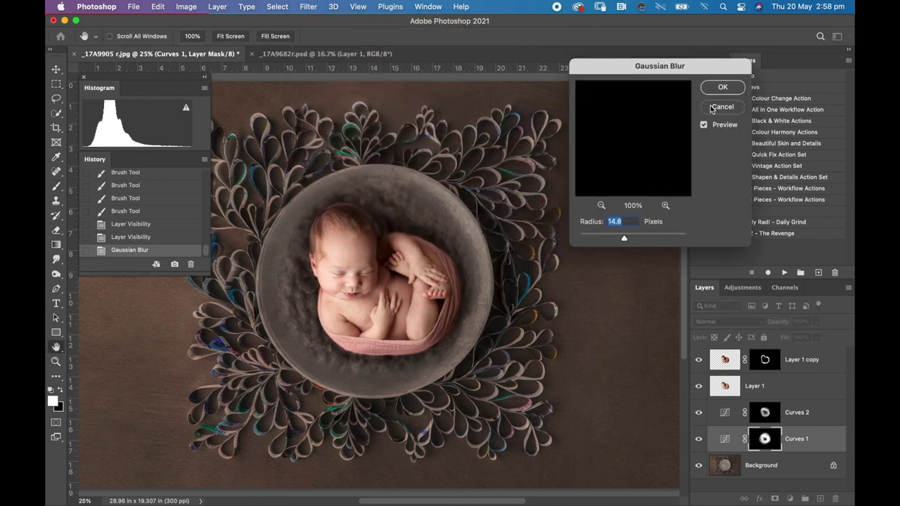
click(728, 89)
key(Return)
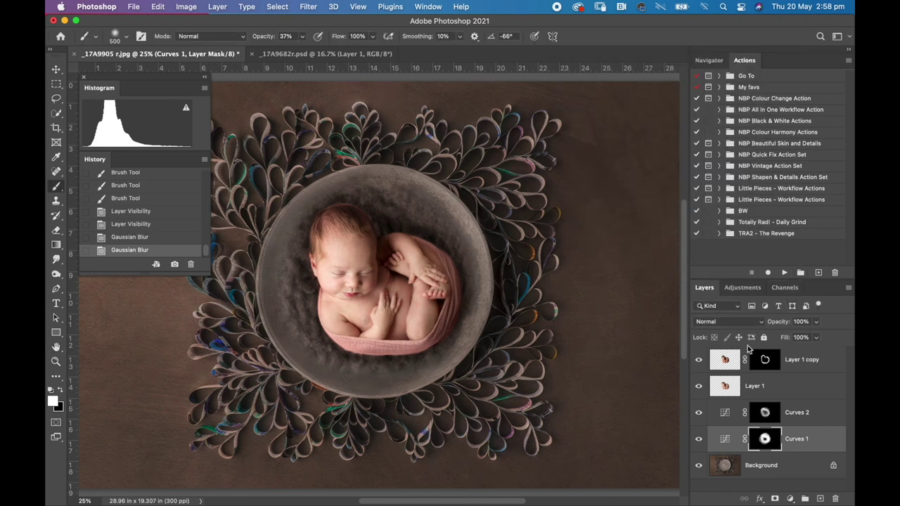
Paint white at 15% opacity on the Curves 2 mask in the bowl below the wrap, reducing the brush from 800 to 400
key(super+minus)
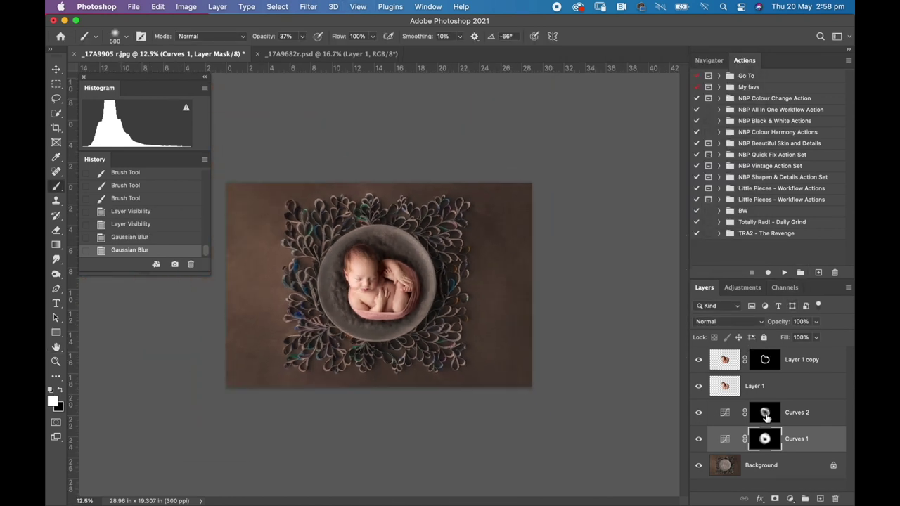
click(766, 415)
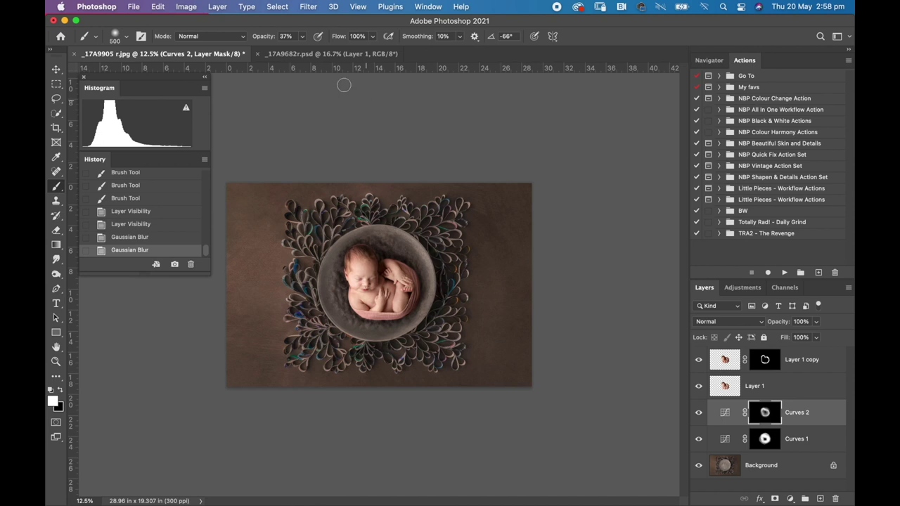
click(302, 36)
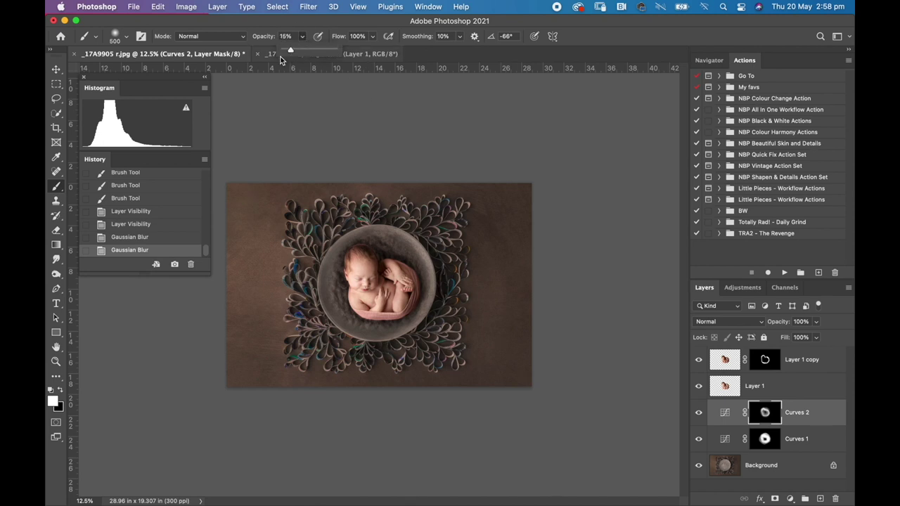
key(super+plus)
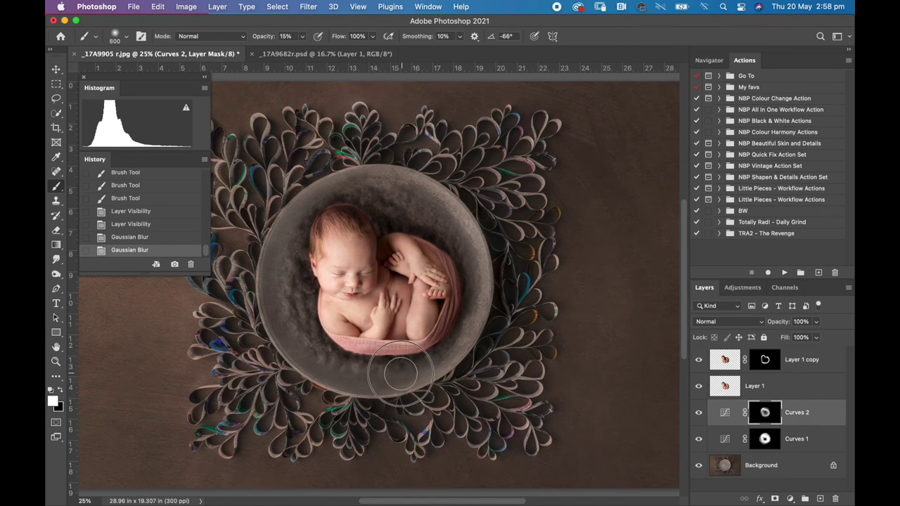
drag(413, 362, 372, 371)
key([)
key([)
key([)
click(368, 369)
key([)
click(334, 362)
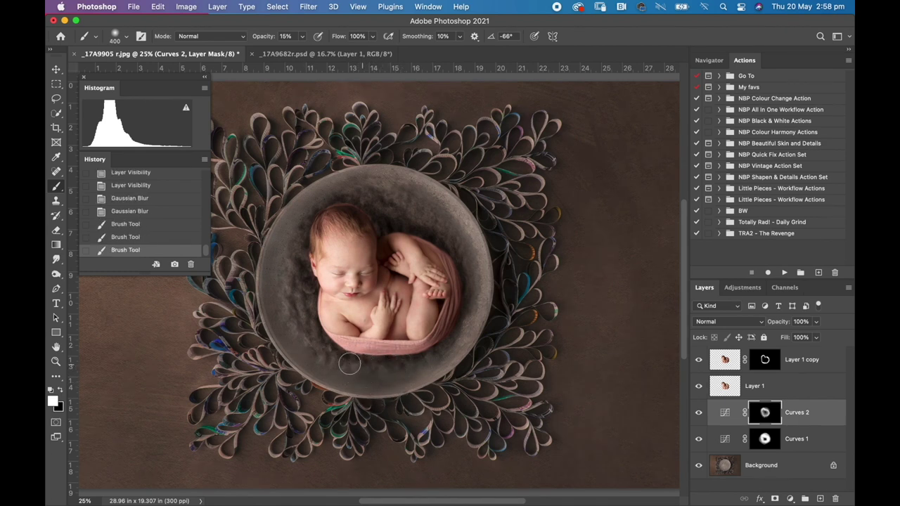
Paint white at 15% opacity on the Curves 2 mask inside the bowl, along its left side, upper rim and lower right, with a size 400 brush
click(302, 341)
click(278, 274)
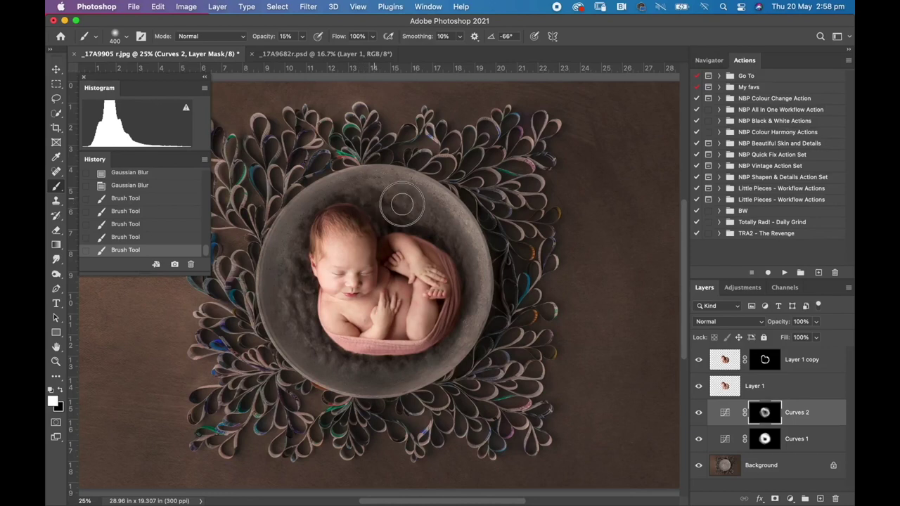
mouse_move(402, 204)
mouse_down()
mouse_move(454, 238)
mouse_move(469, 268)
mouse_move(458, 333)
mouse_move(470, 323)
mouse_move(449, 356)
mouse_up()
drag(456, 341, 442, 364)
drag(406, 214, 417, 213)
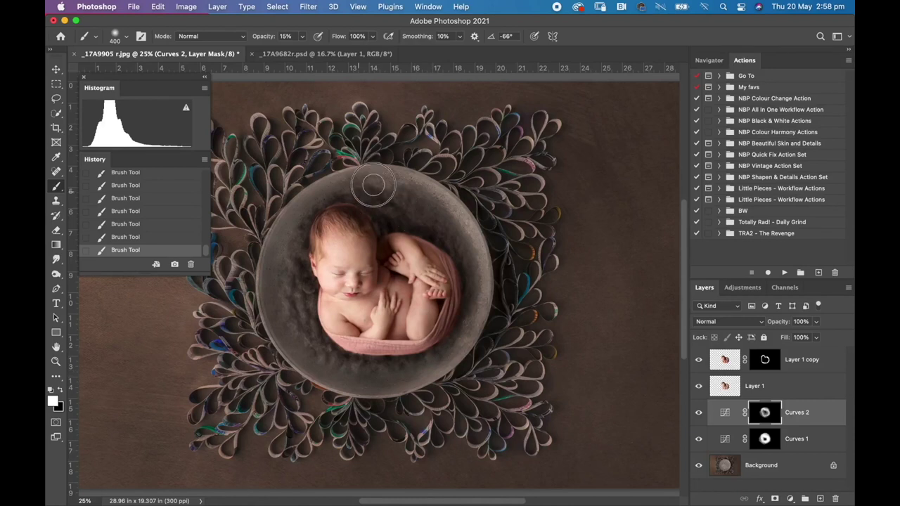
Duplicate the Background layer, darken the copy with a Multiply gradient from the image's right edge to its left, and toggle it to compare
key(super+minus)
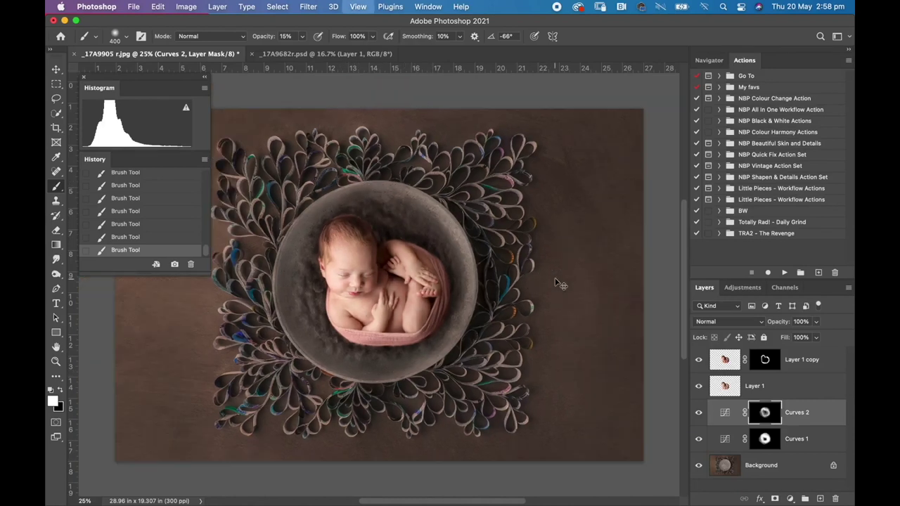
click(760, 465)
key(super+minus)
key(super+j)
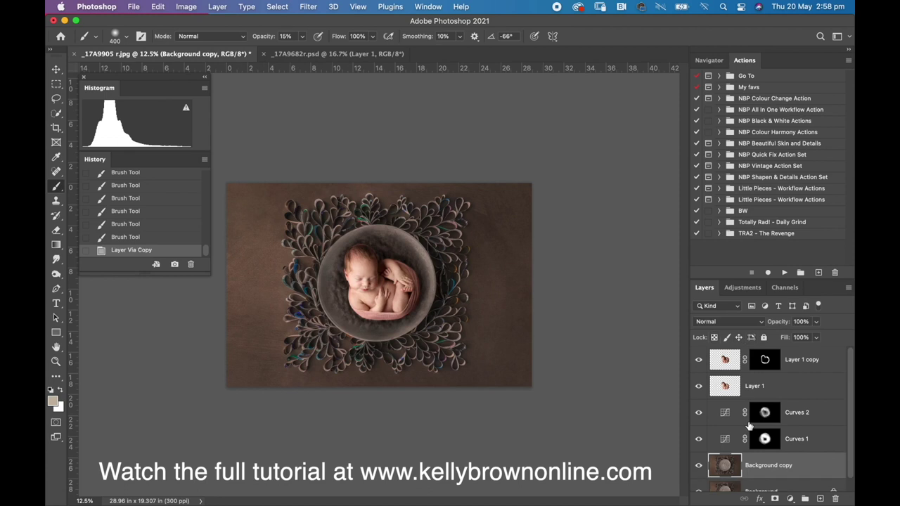
key(g)
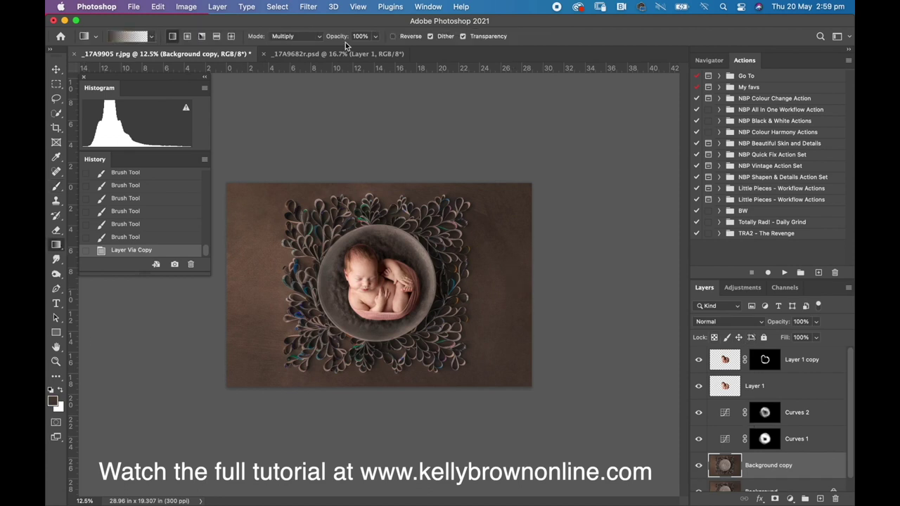
drag(536, 279, 210, 288)
click(698, 465)
click(698, 465)
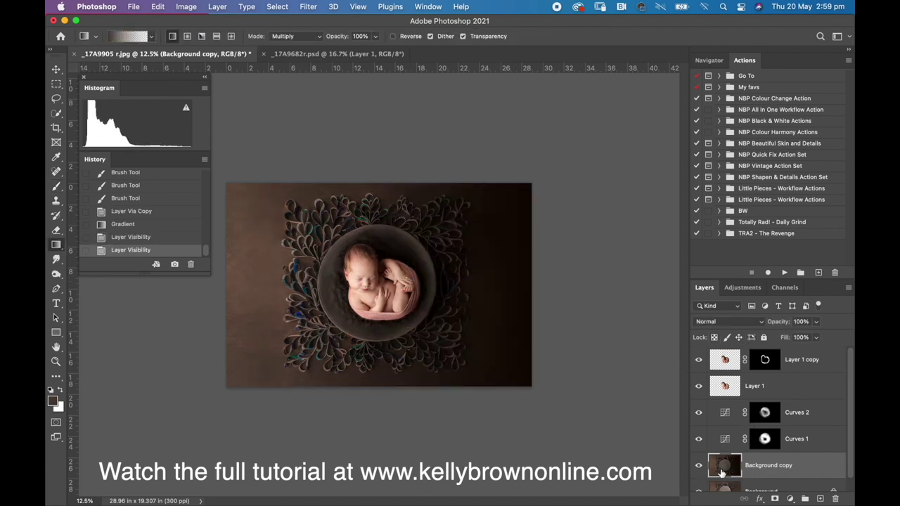
Lower the Background copy layer's opacity to 43% and toggle the layer to compare the darkening
click(815, 321)
drag(819, 334, 787, 334)
click(698, 465)
click(698, 465)
Add a layer mask to Background copy and paint black over the baby and bowl with a large soft brush at 94% opacity
click(774, 499)
key(b)
key(x)
click(379, 285)
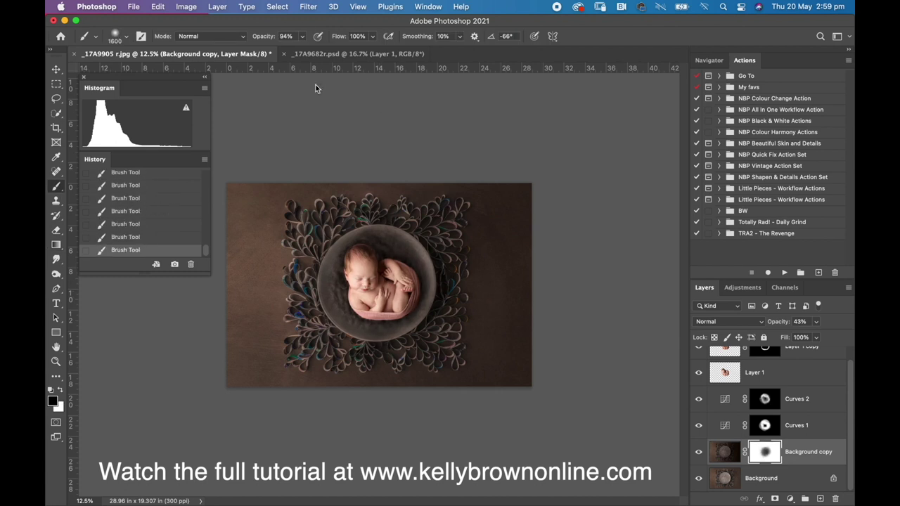
click(394, 243)
Paint black over the backdrop's left side on the Background copy mask with a size 3900 brush at 78% opacity, and toggle the layer to compare
drag(276, 37, 269, 40)
key(bracketright)
key(bracketright)
key(bracketright)
key(bracketright)
key(bracketright)
click(282, 223)
click(697, 451)
click(698, 452)
Add a Curves adjustment layer above Background copy, reshape its curve, and toggle the adjustment to compare
click(789, 498)
click(790, 309)
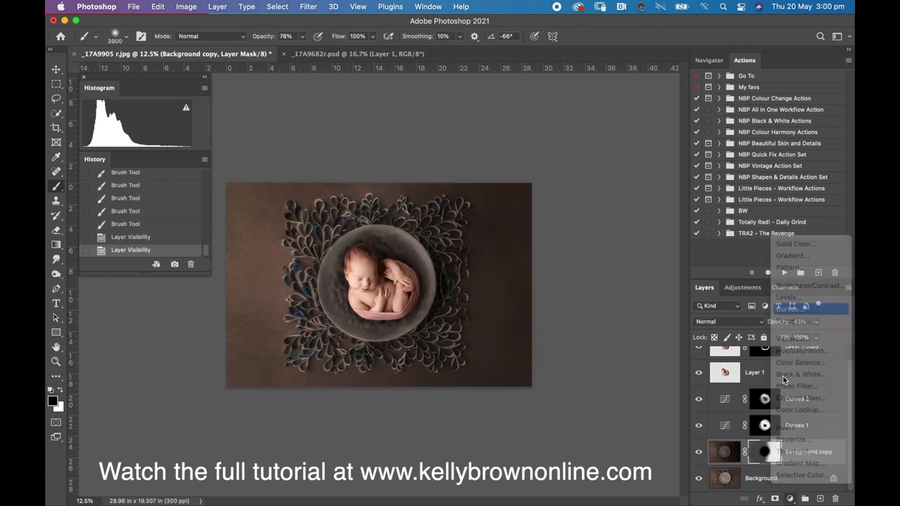
drag(578, 284, 585, 288)
drag(722, 285, 698, 286)
click(508, 58)
click(698, 451)
click(698, 451)
click(698, 451)
click(698, 452)
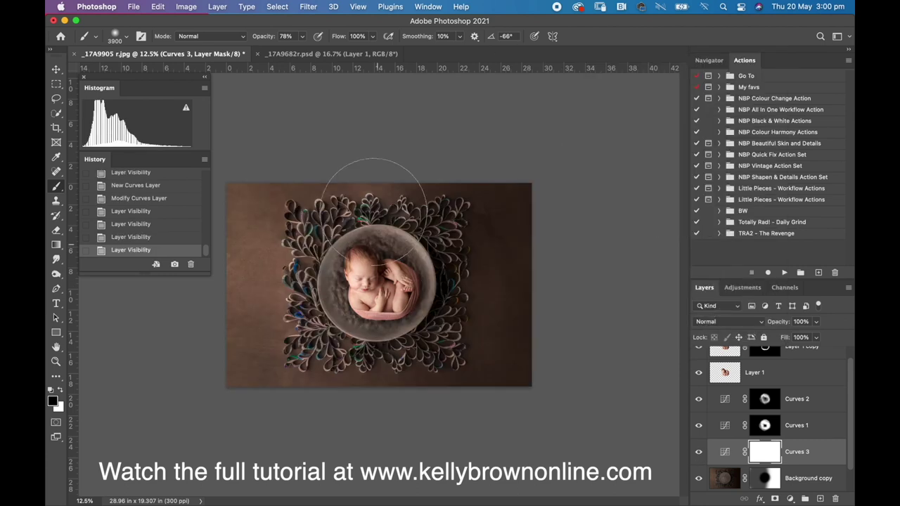
Paint black over the bowl and baby on the Curves 3 mask, and check the adjustment with it switched on and off
drag(380, 285, 373, 281)
double_click(698, 451)
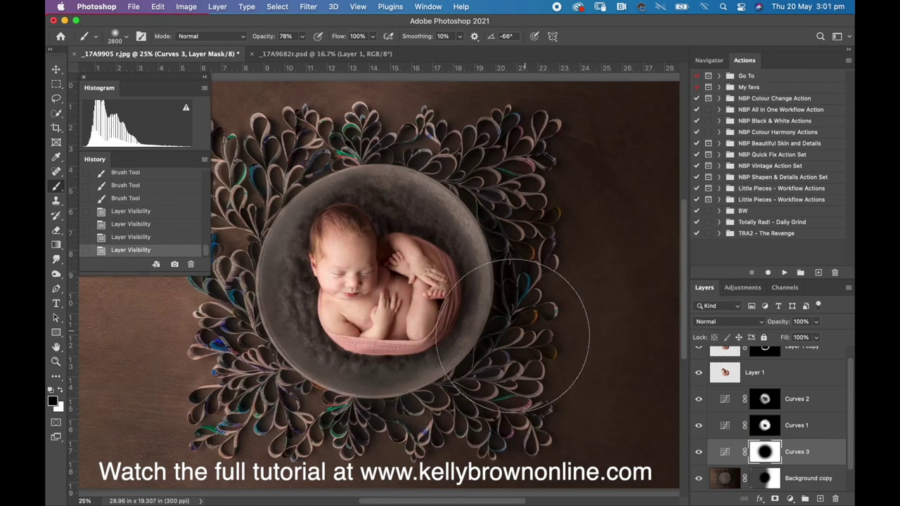
key(super+minus)
key(super+minus)
scroll(799, 476, down, 2)
key(super+plus)
key(super+plus)
key(super+plus)
key(super+plus)
key(super+plus)
drag(514, 264, 457, 302)
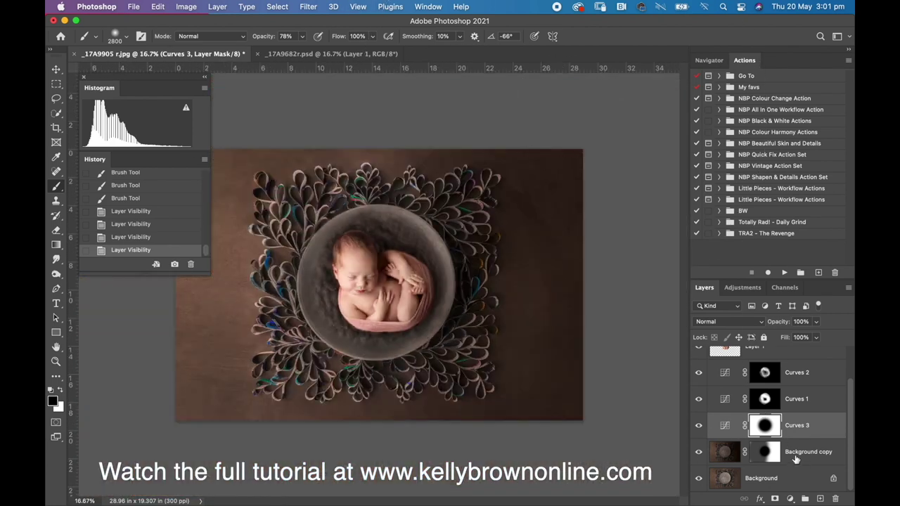
Merge the backdrop layers and apply a Gaussian Blur to a copy of the merged background
click(768, 465)
click(308, 7)
mouse_move(331, 152)
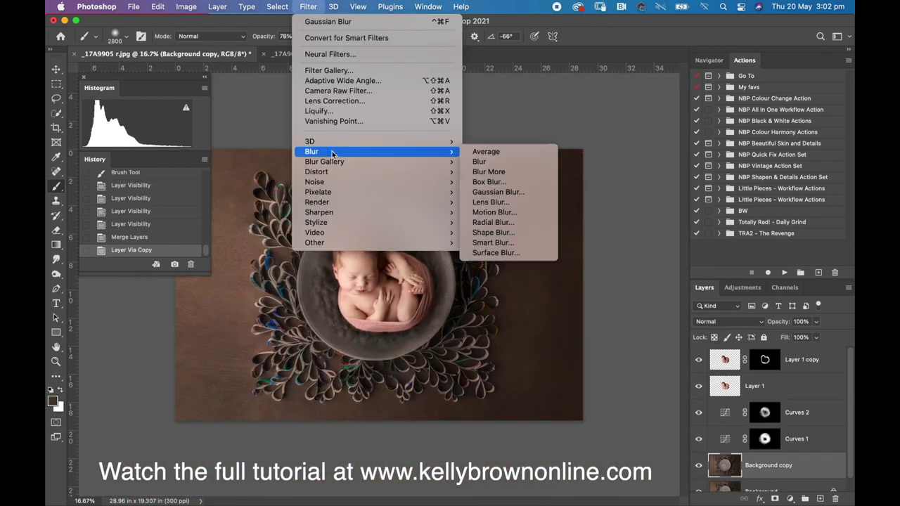
click(497, 192)
click(722, 86)
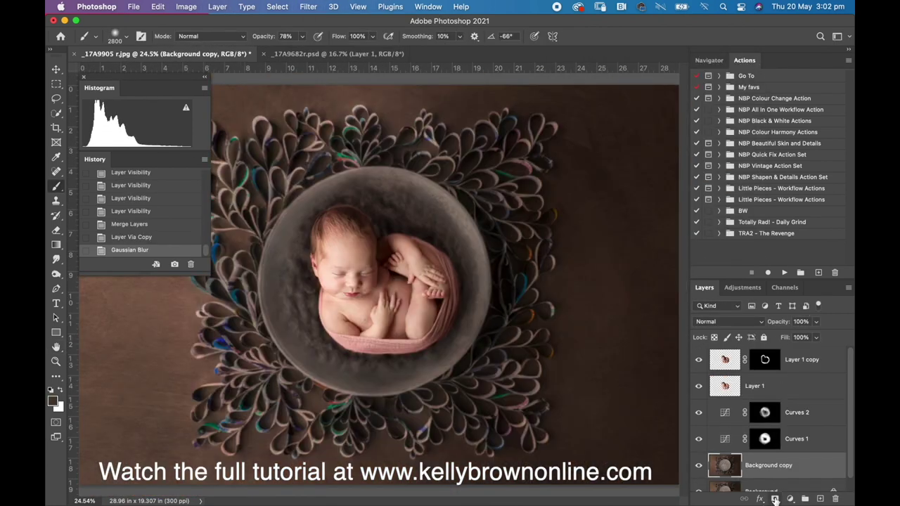
Add a layer mask to the blurred Background copy and paint black over the bowl, using a size 100 brush at 47% opacity for detail
click(789, 498)
key(super+plus)
drag(355, 197, 366, 211)
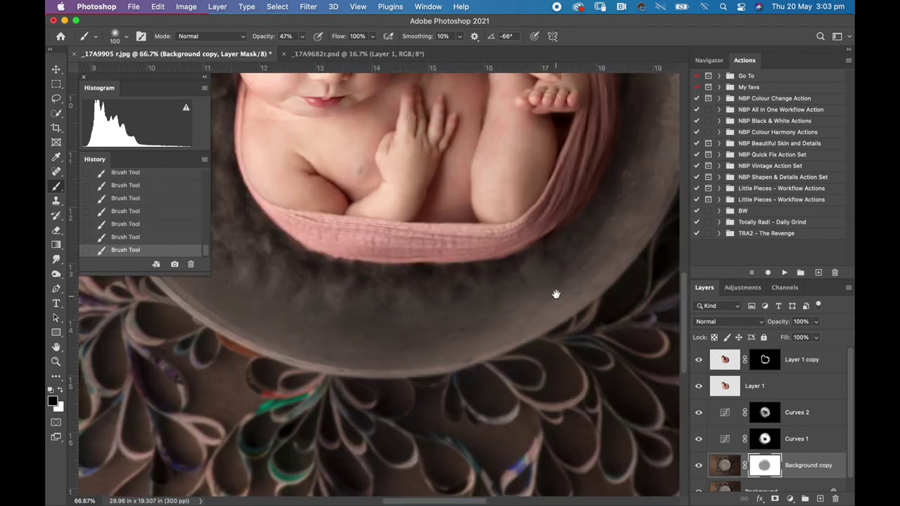
mouse_move(556, 293)
mouse_down()
mouse_move(459, 231)
mouse_move(434, 160)
mouse_up()
drag(324, 225, 438, 342)
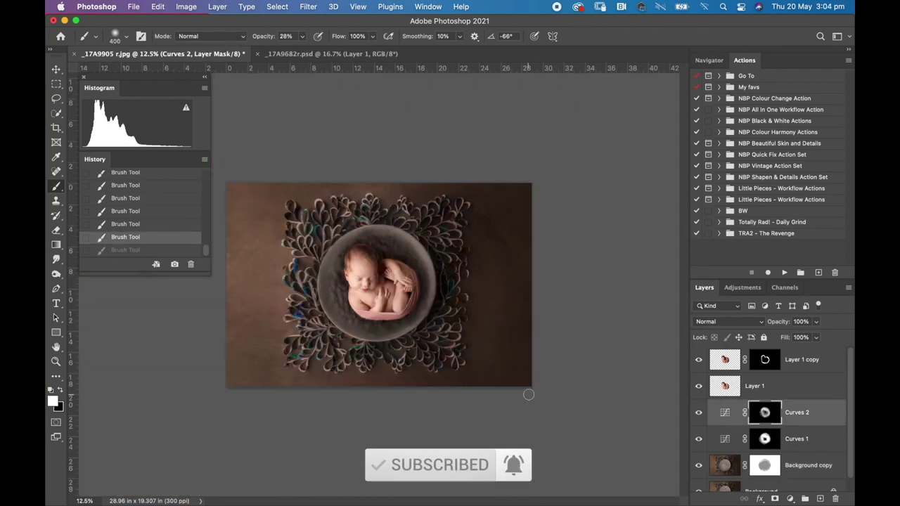
Merge all visible layers and darken a duplicate of the result with a Multiply gradient from the image's right edge to its left
key(super+shift+e)
key(super+j)
key(g)
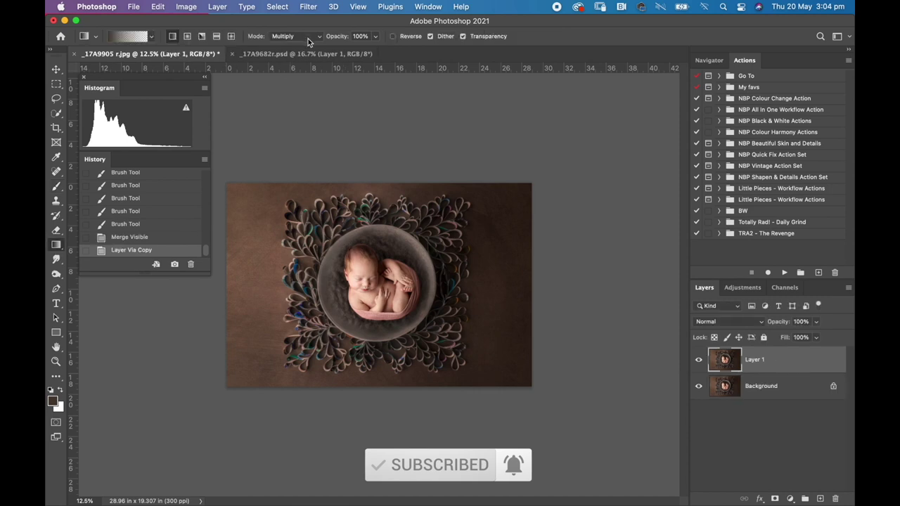
click(374, 37)
click(345, 51)
drag(537, 297, 219, 296)
Add a mask to Layer 1, paint black at 28% opacity over the right side and lower edge with a size 2500 brush, and toggle the layer
click(774, 498)
key(b)
key(x)
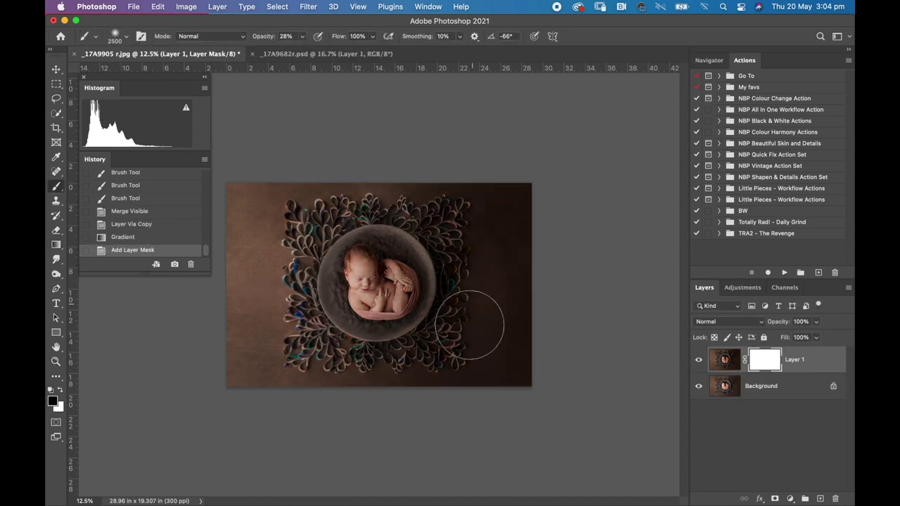
drag(469, 325, 482, 311)
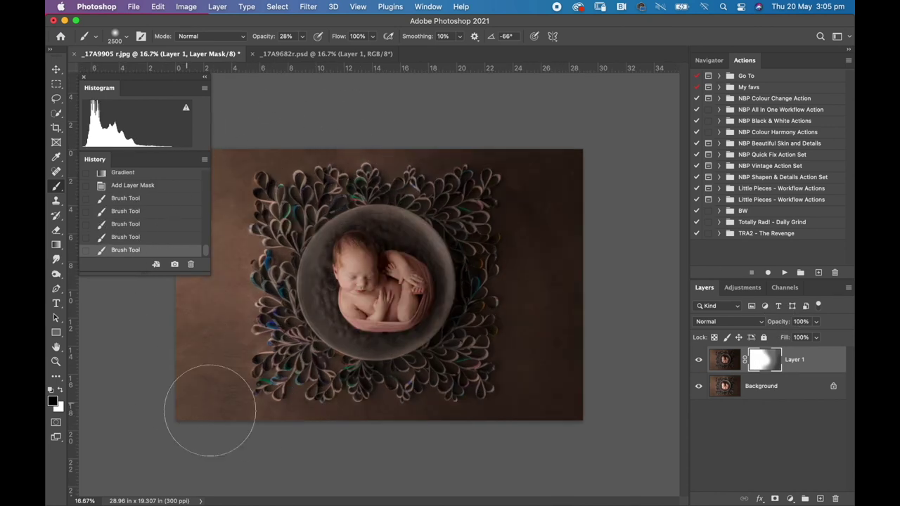
drag(210, 410, 329, 435)
click(699, 363)
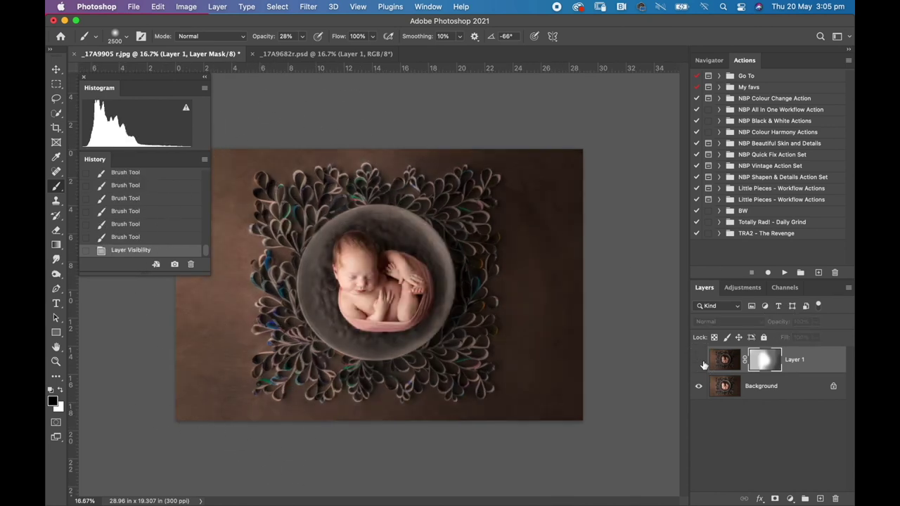
click(700, 362)
Lower Layer 1's opacity to 53%, toggle the layer to compare, and reduce its opacity further to 47%
key(super+minus)
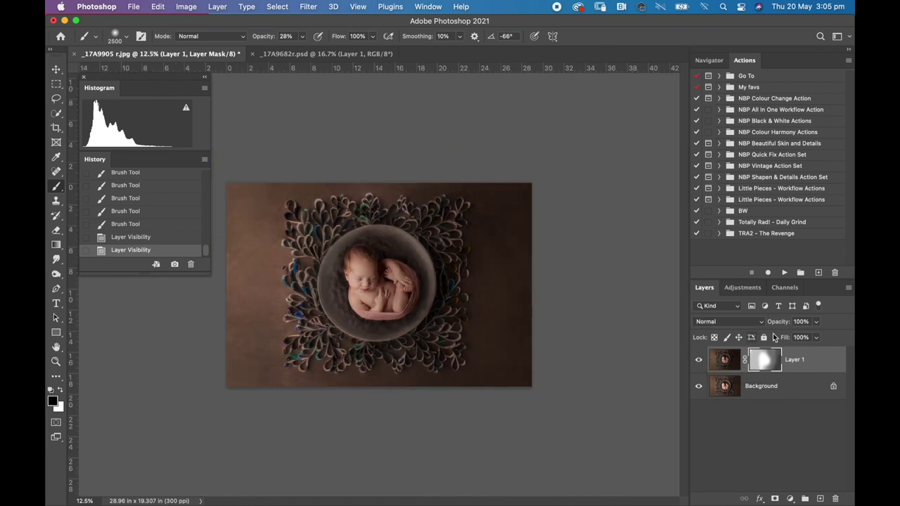
drag(782, 324, 781, 325)
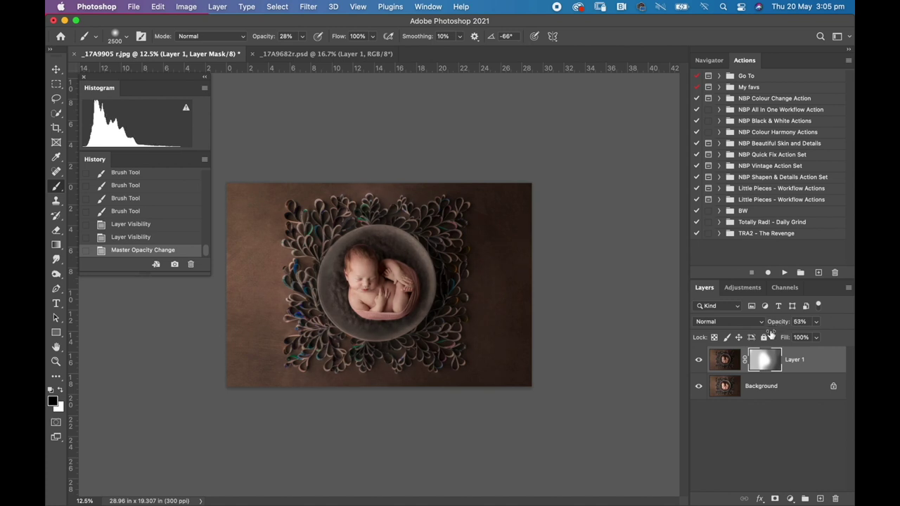
click(700, 360)
click(699, 361)
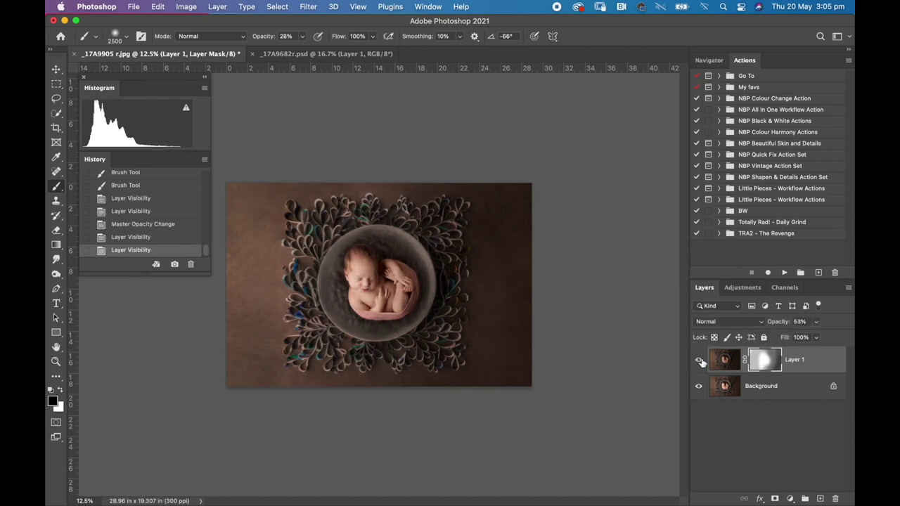
drag(778, 328, 776, 326)
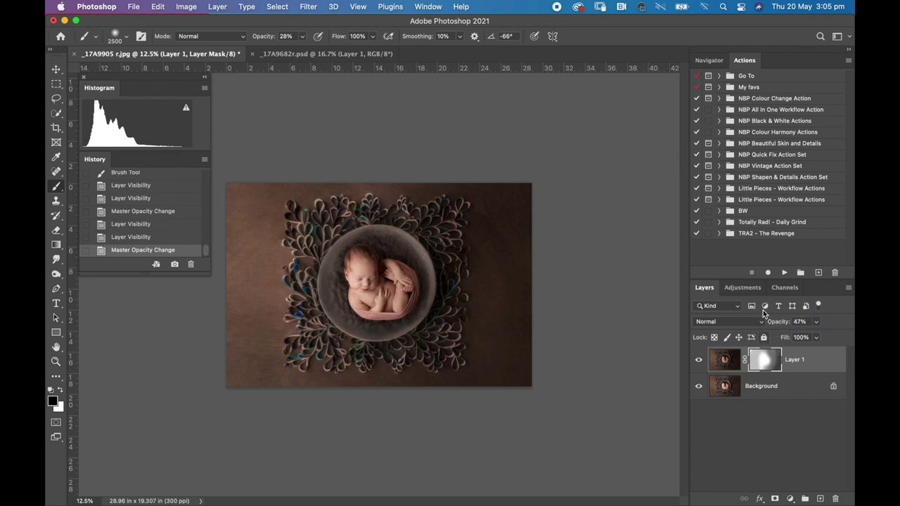